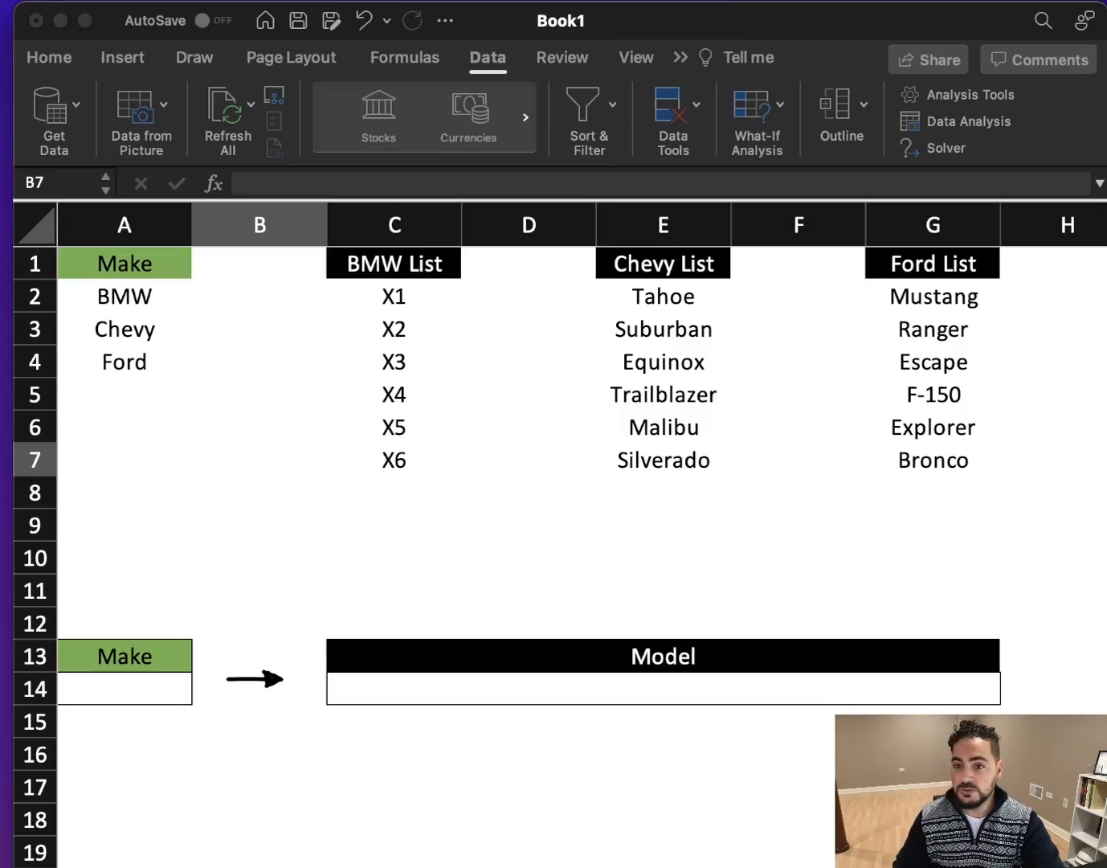
- Name the range A2:A4 with the three car makes as Make
left_click_drag(150, 294, 118, 356)
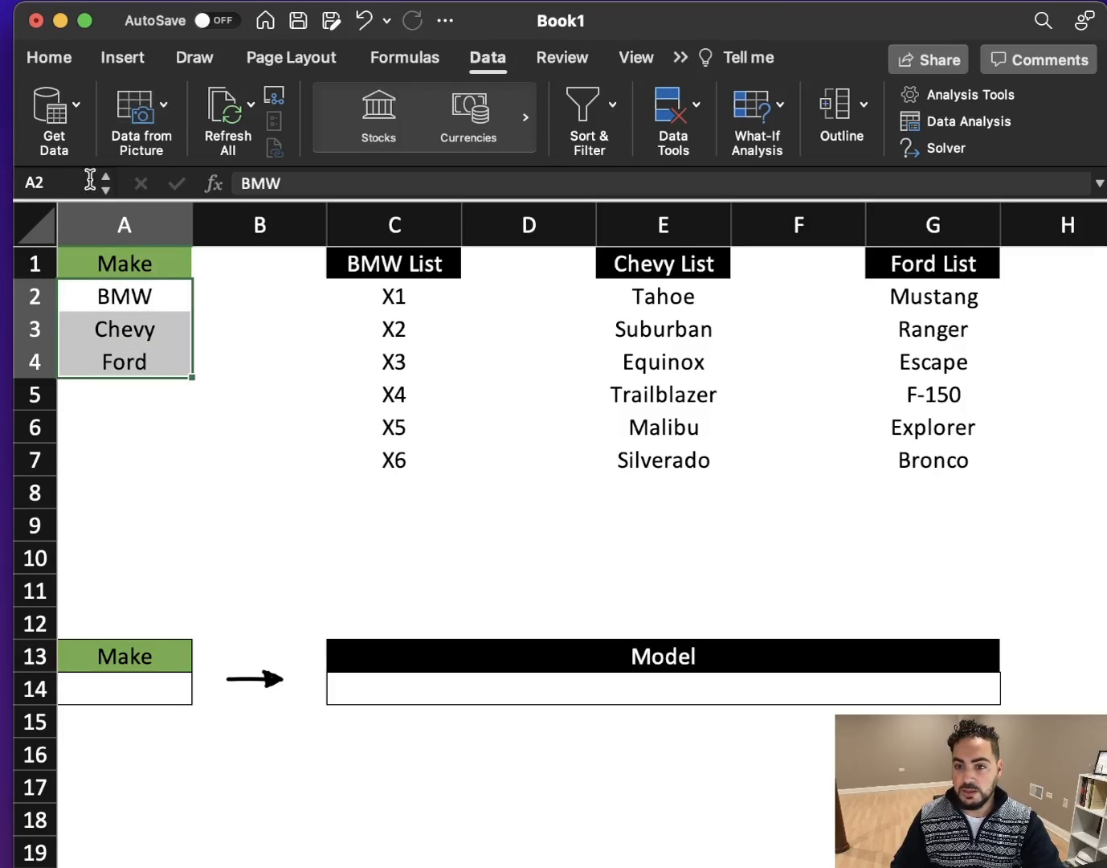
left_click(81, 185)
type("M")
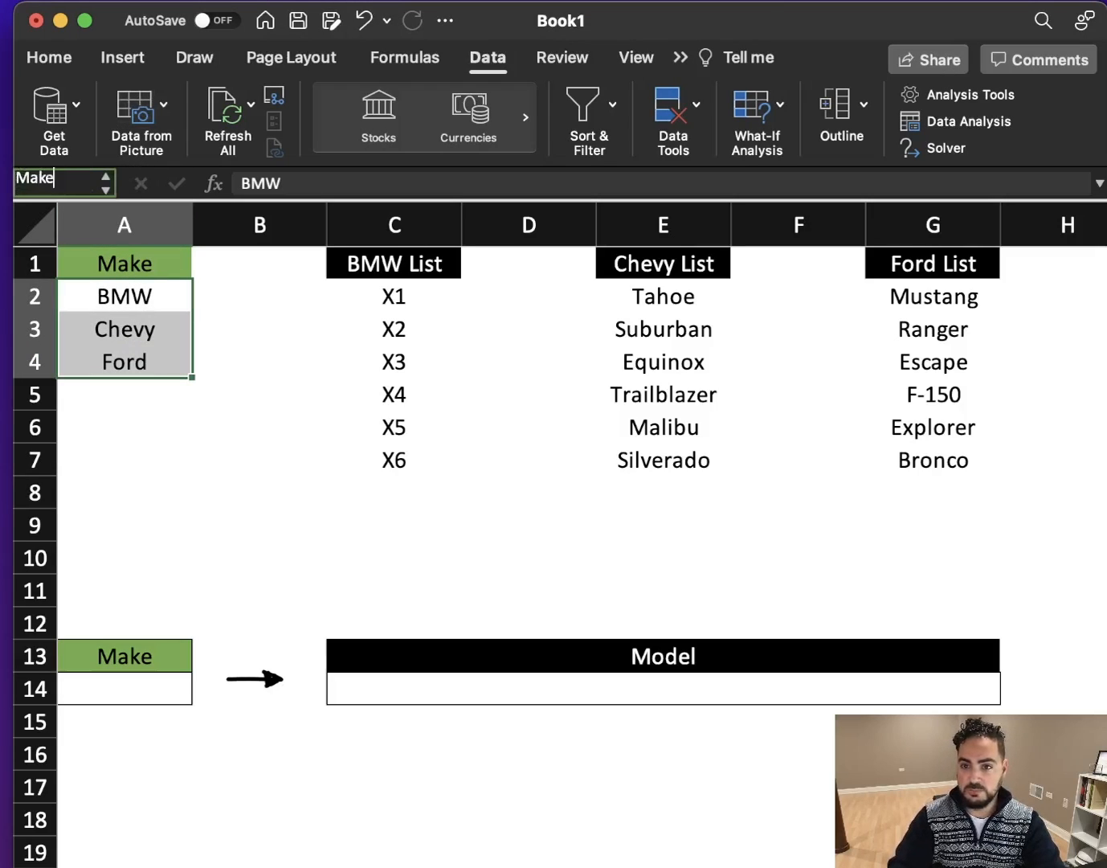
type("ake")
key("Return")
- Name the BMW List entries in C2:C7 as BMW, matching the make in column A
left_click_drag(401, 297, 402, 461)
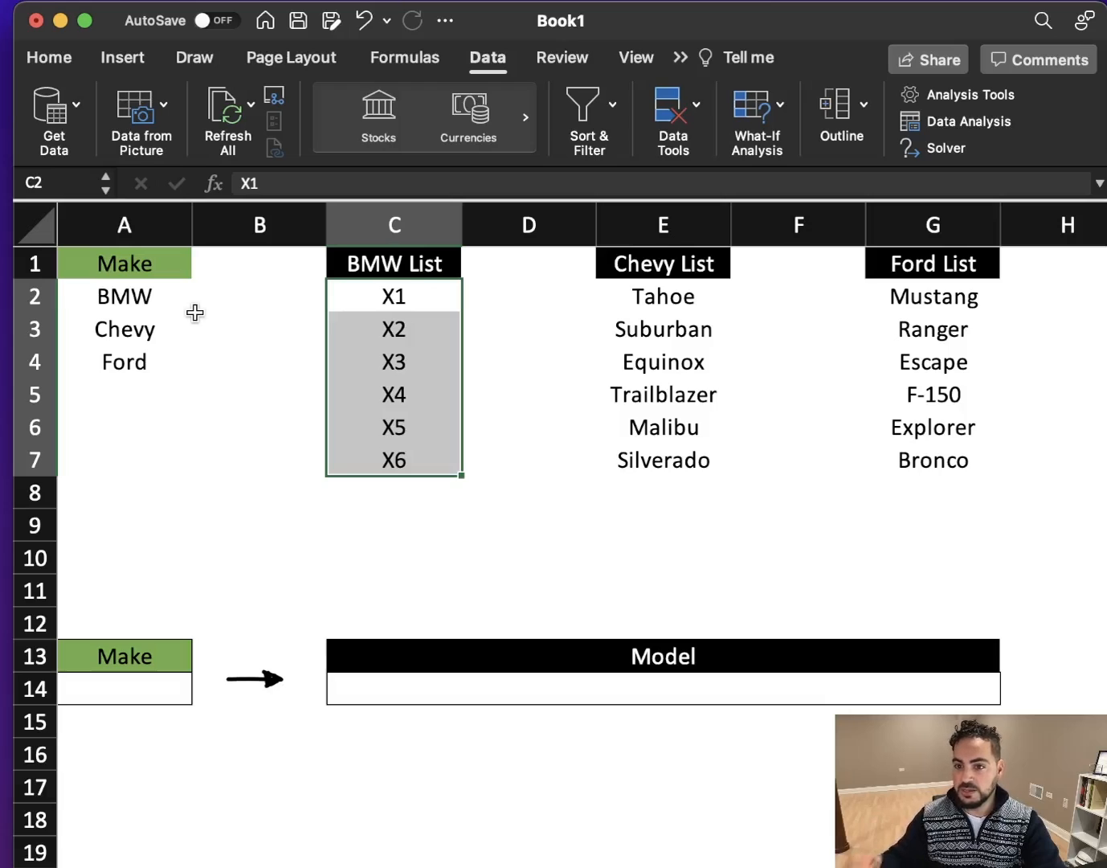
left_click_drag(153, 297, 152, 347)
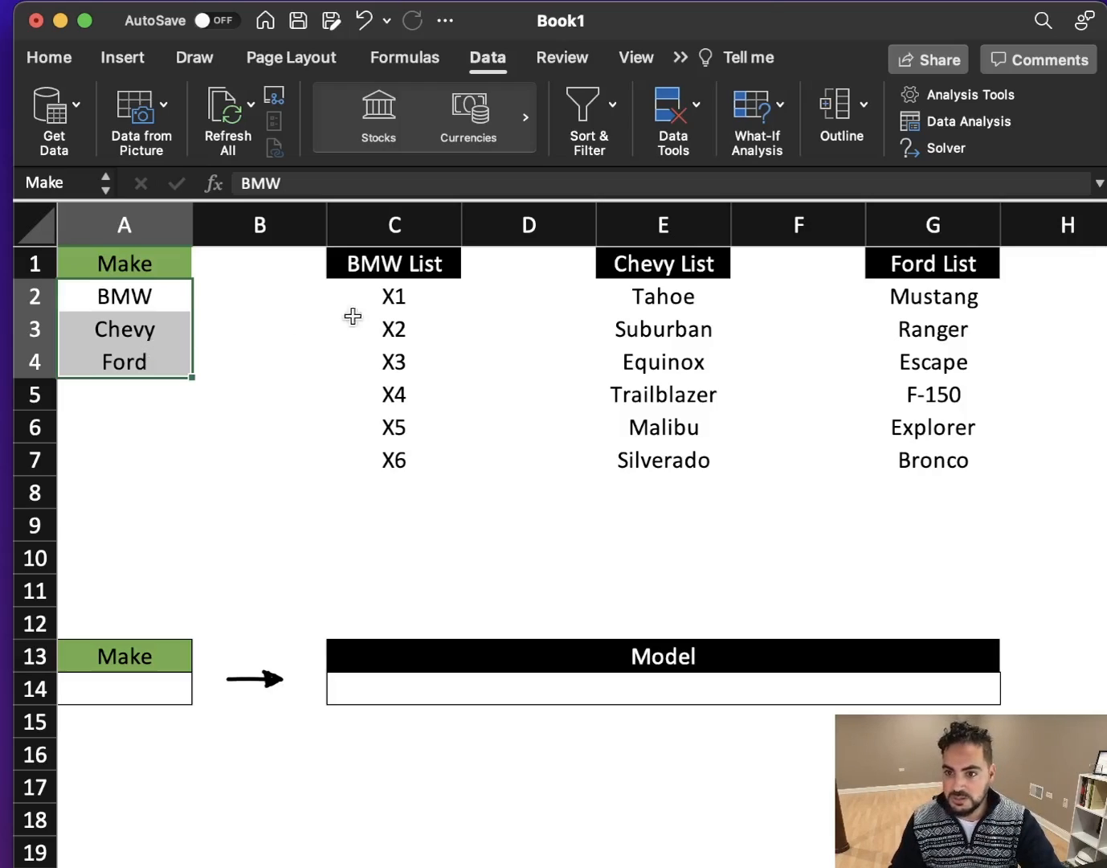
left_click_drag(409, 296, 395, 454)
left_click(71, 186)
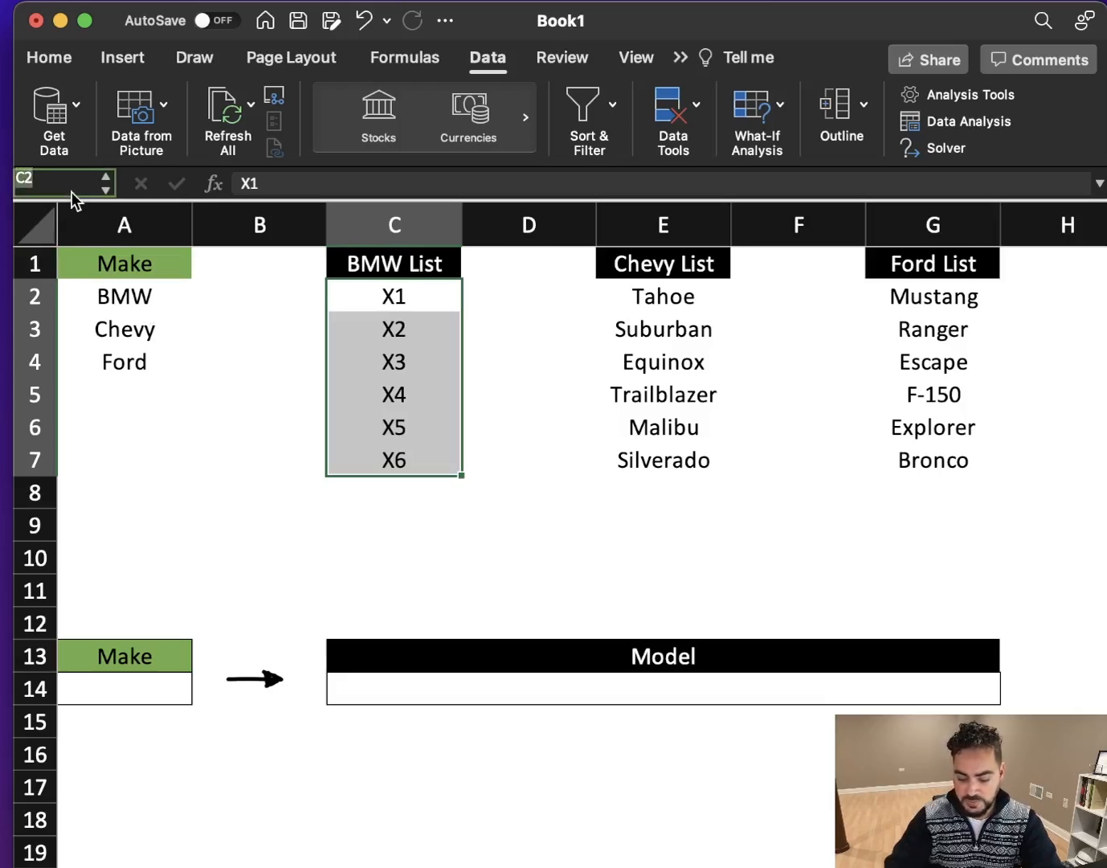
type("BMW")
key("Return")
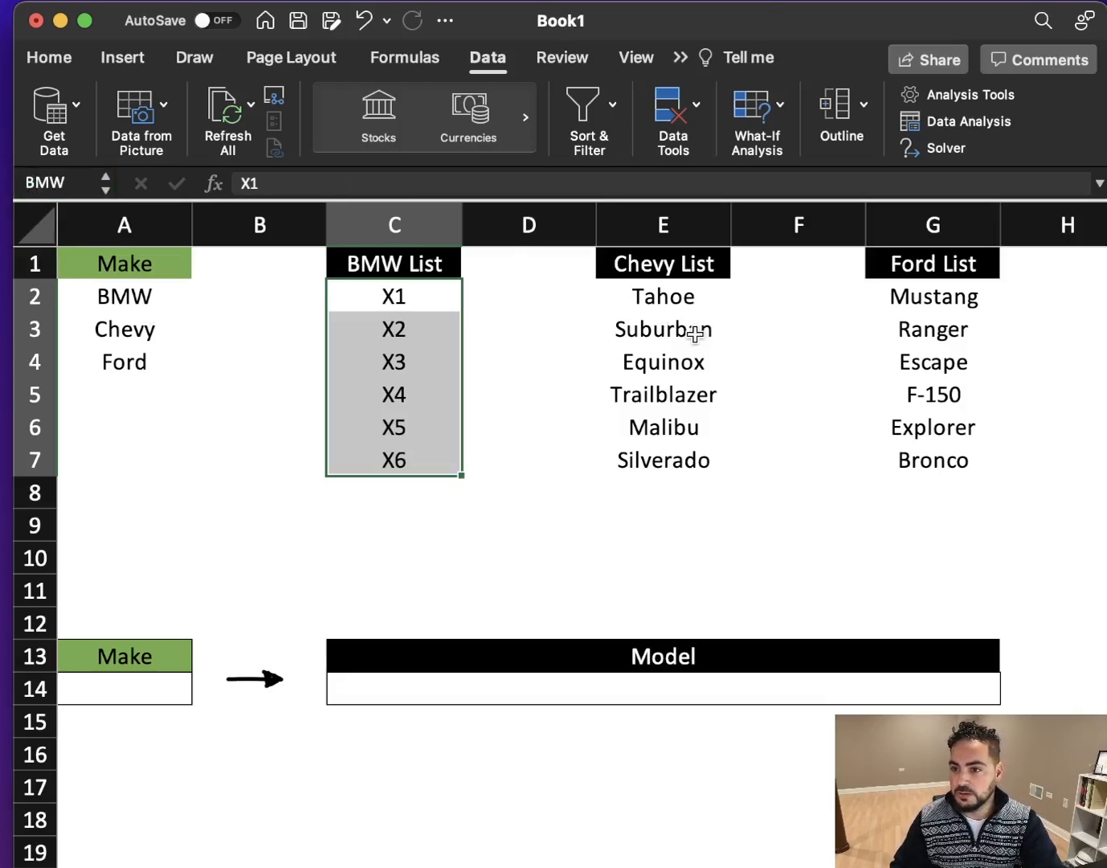
- Name the Chevy List entries in E2:E7 as Chevy
left_click_drag(672, 296, 675, 460)
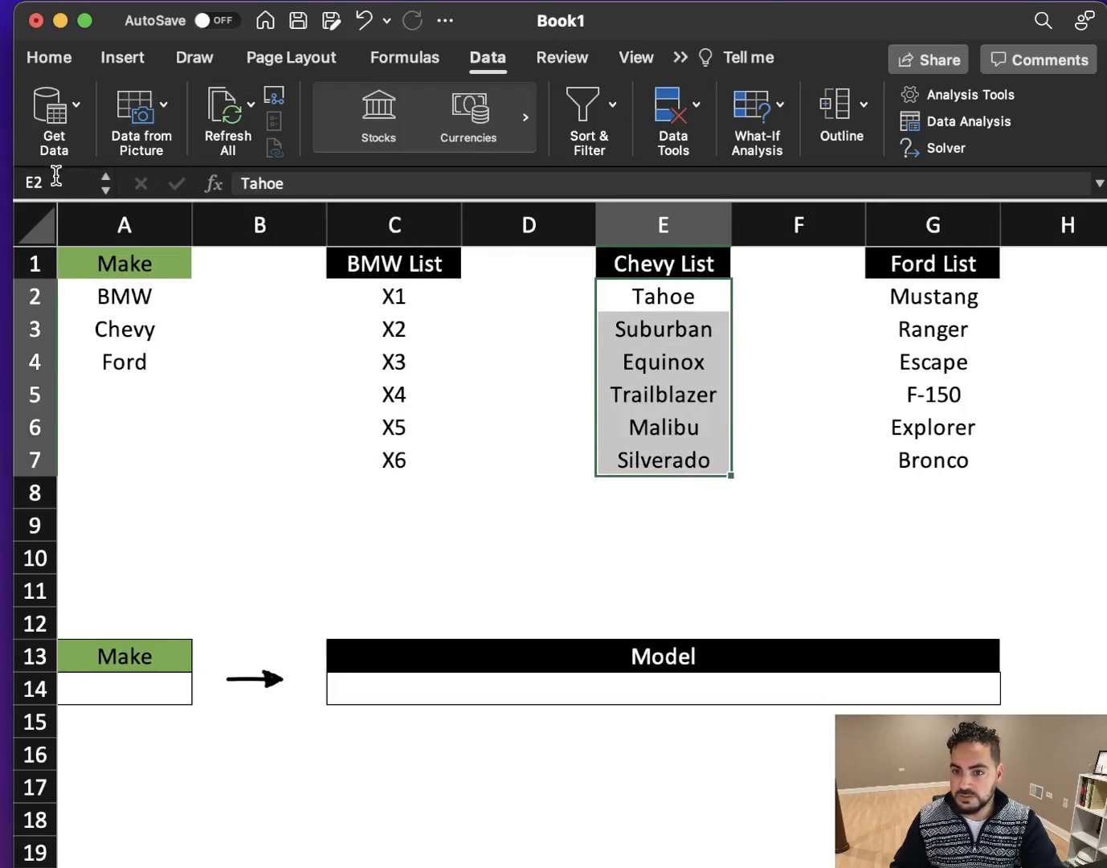
left_click(57, 182)
type("Chevy")
key("Return")
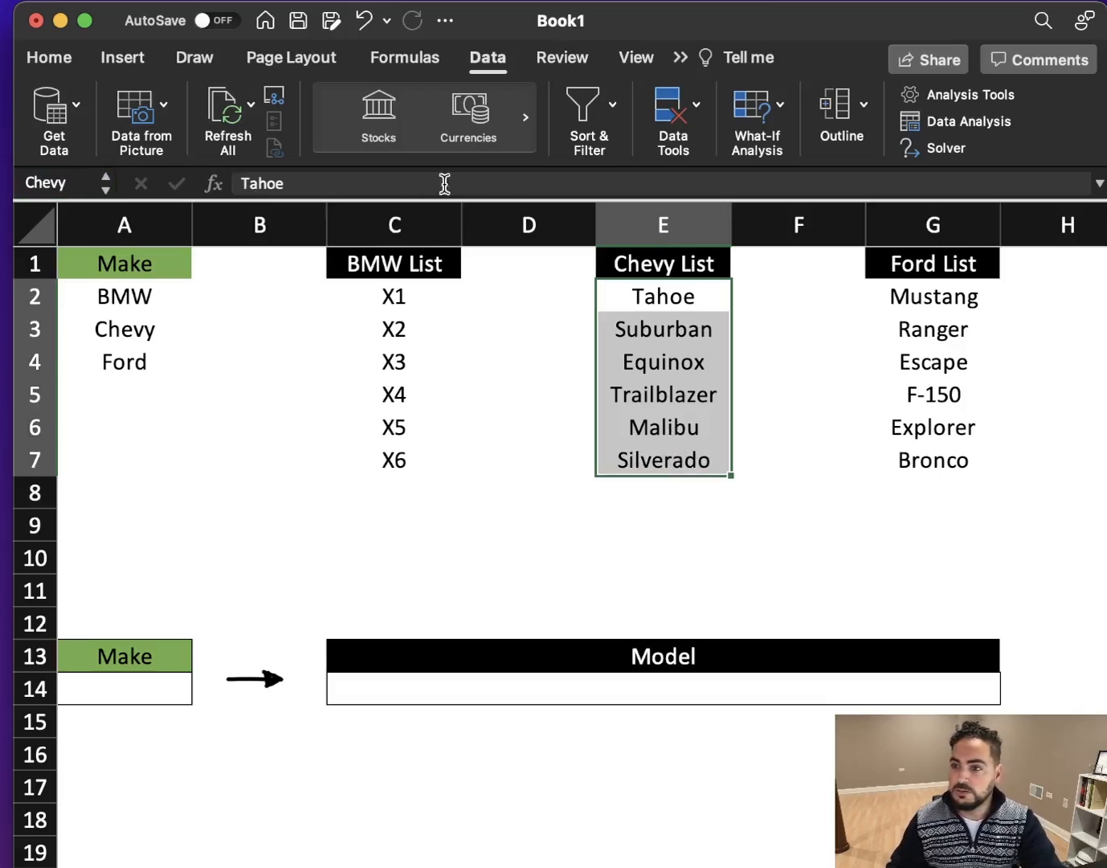
- Name the Ford List entries in G2:G7 as Ford
left_click_drag(952, 300, 934, 459)
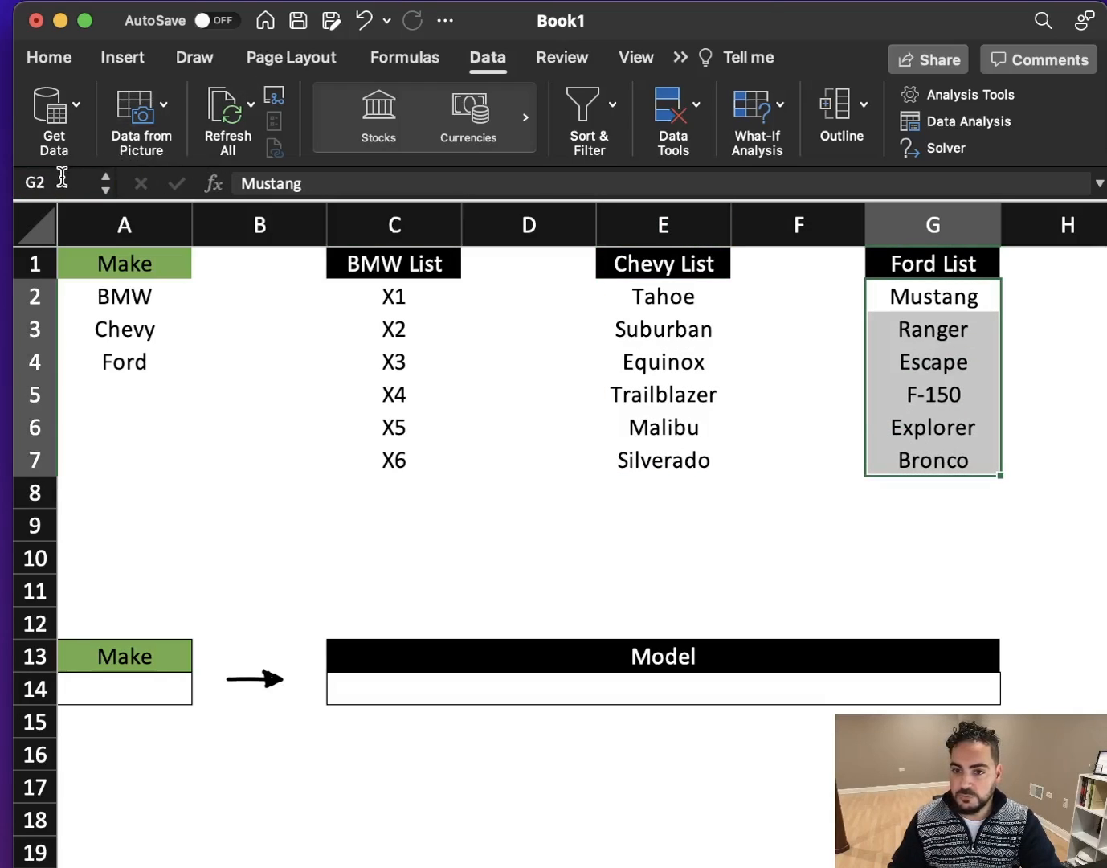
left_click(63, 176)
type("Ford")
key("Return")
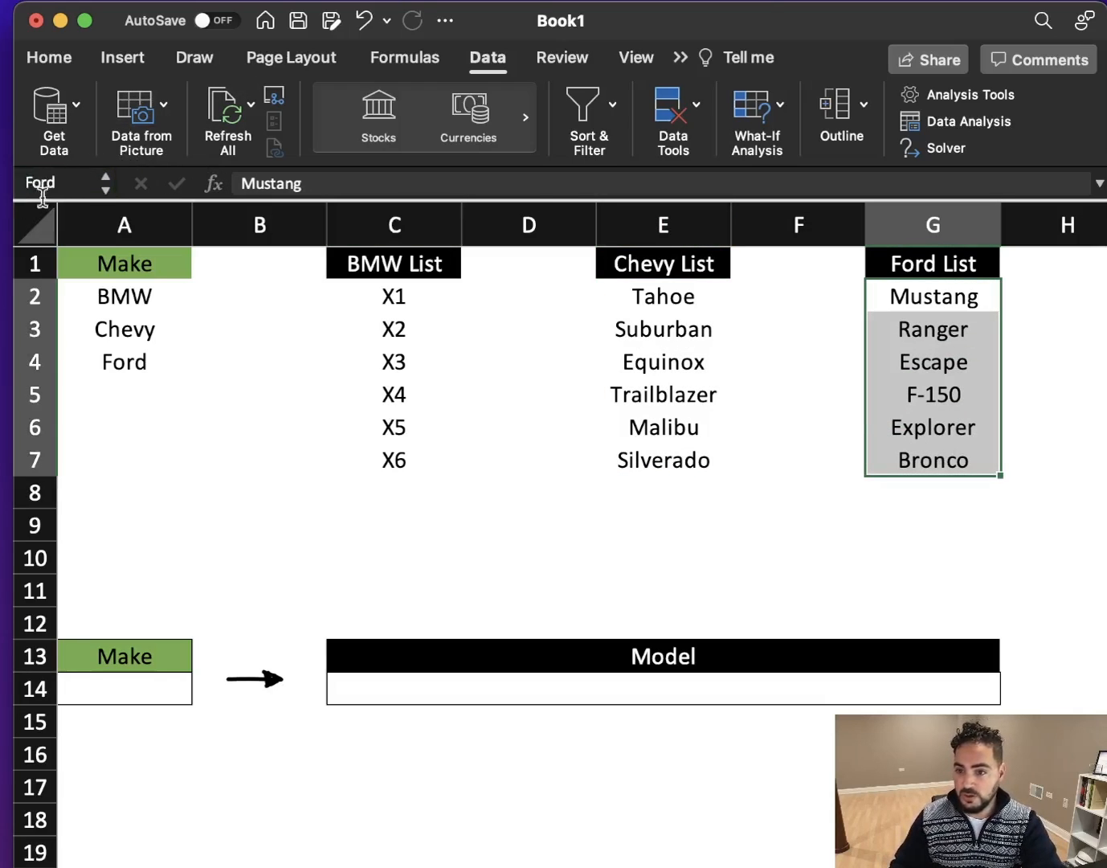
- Open data validation for the empty Make cell A14 and set it to allow a List
left_click(163, 684)
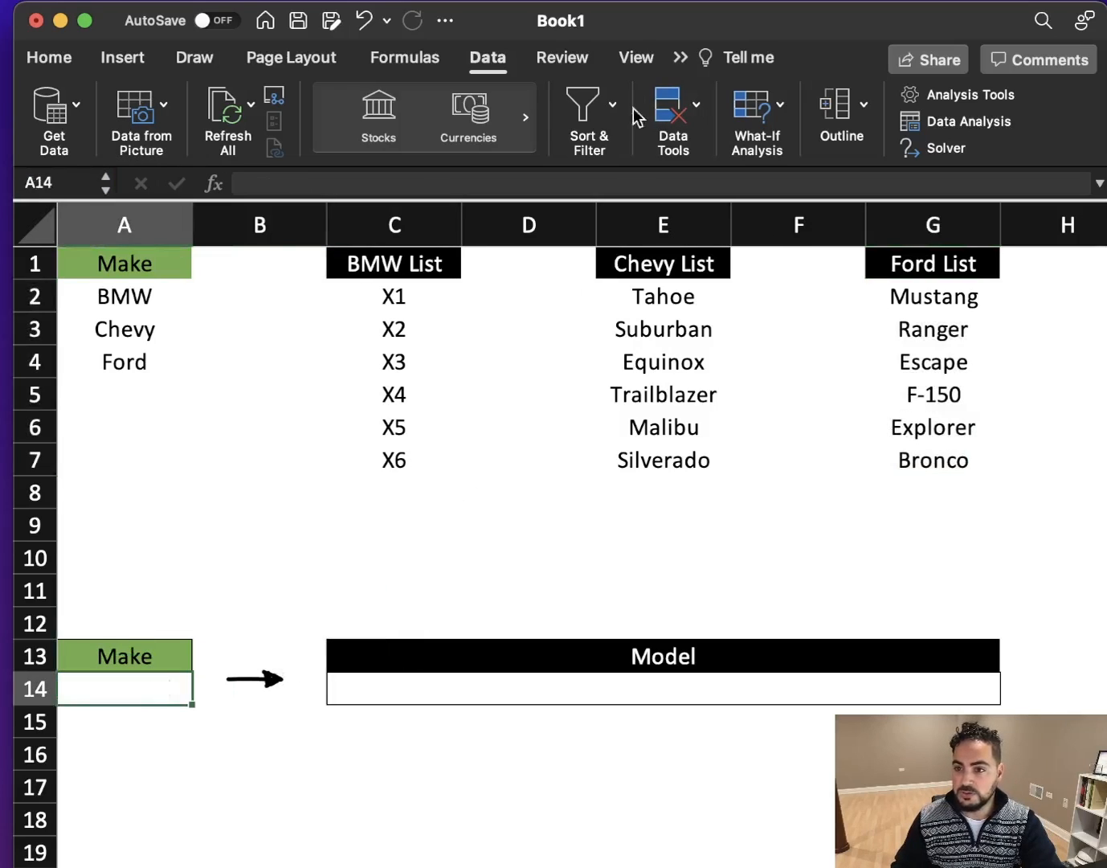
left_click(697, 110)
left_click(719, 185)
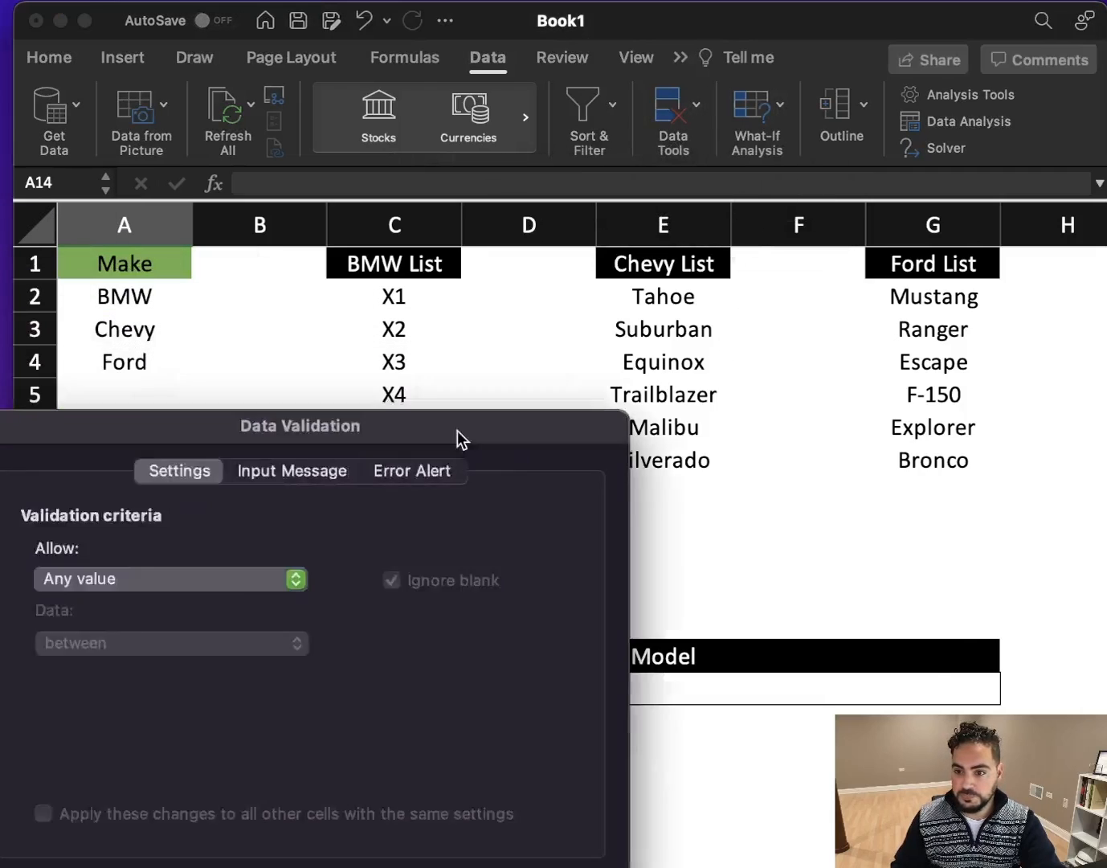
left_click_drag(458, 430, 630, 747)
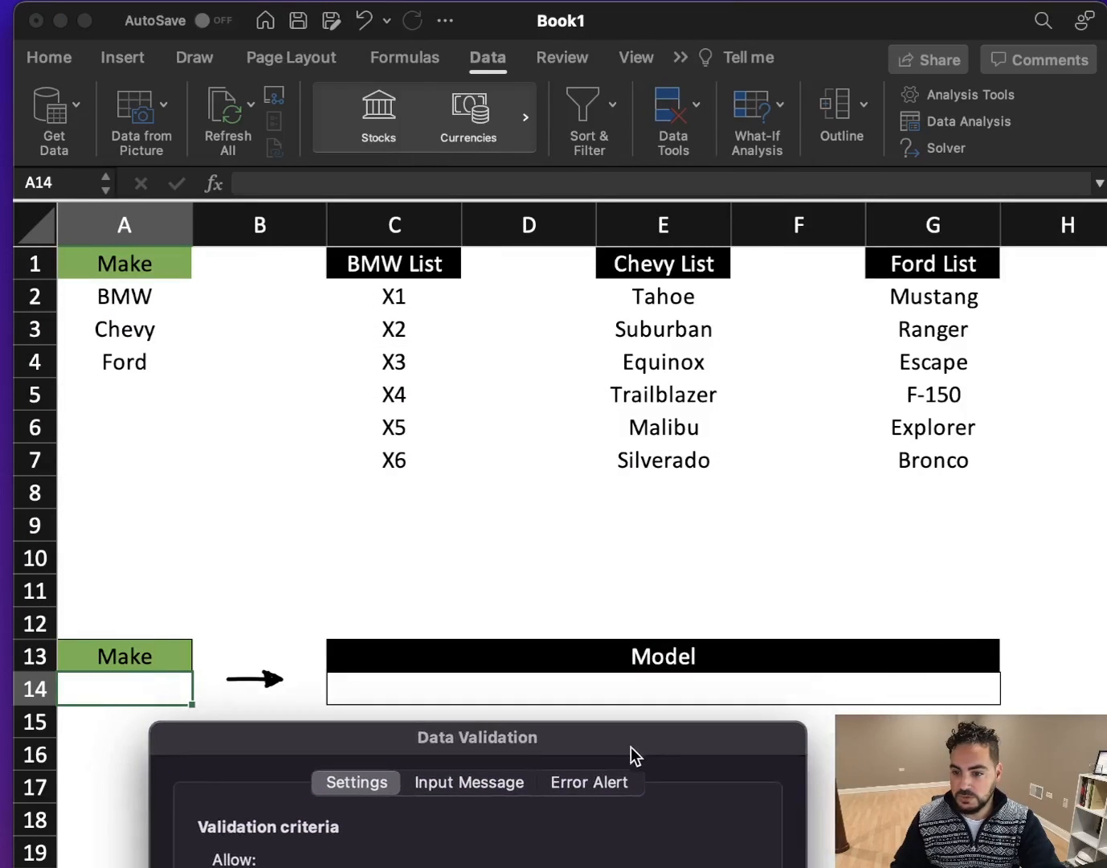
left_click_drag(393, 732, 436, 312)
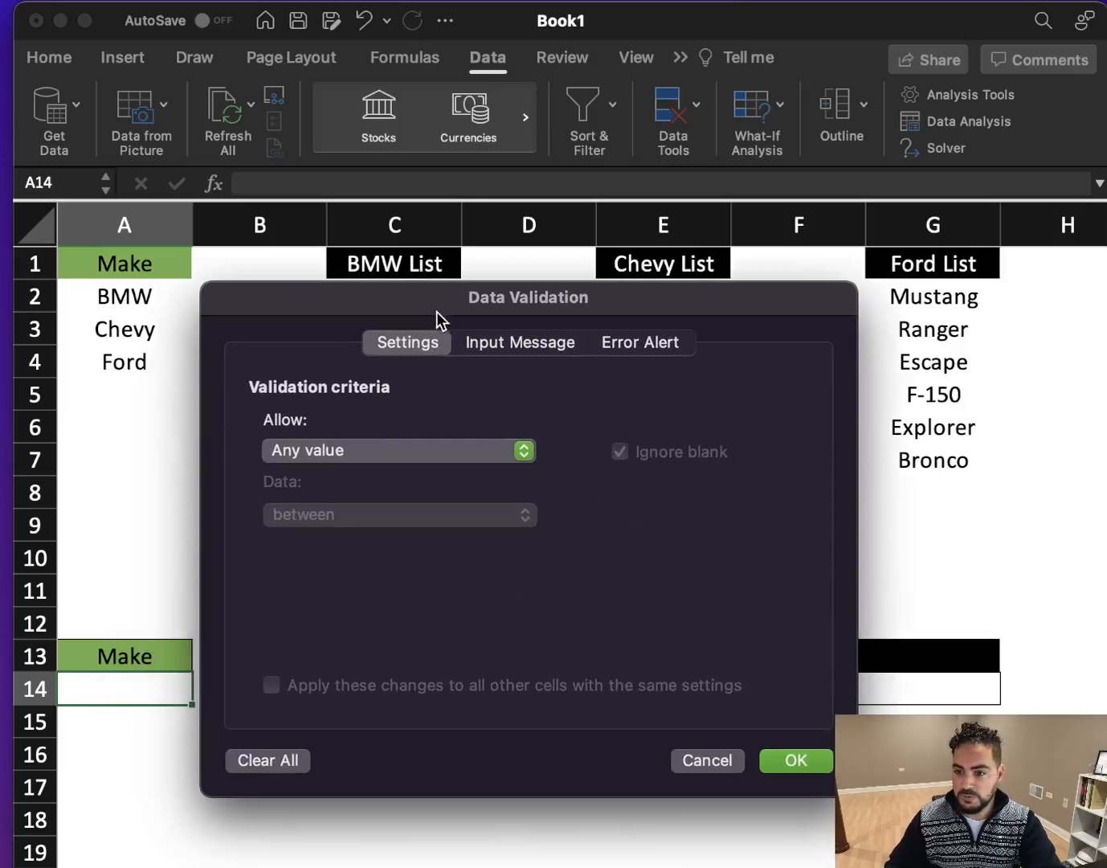
left_click(326, 453)
left_click(310, 533)
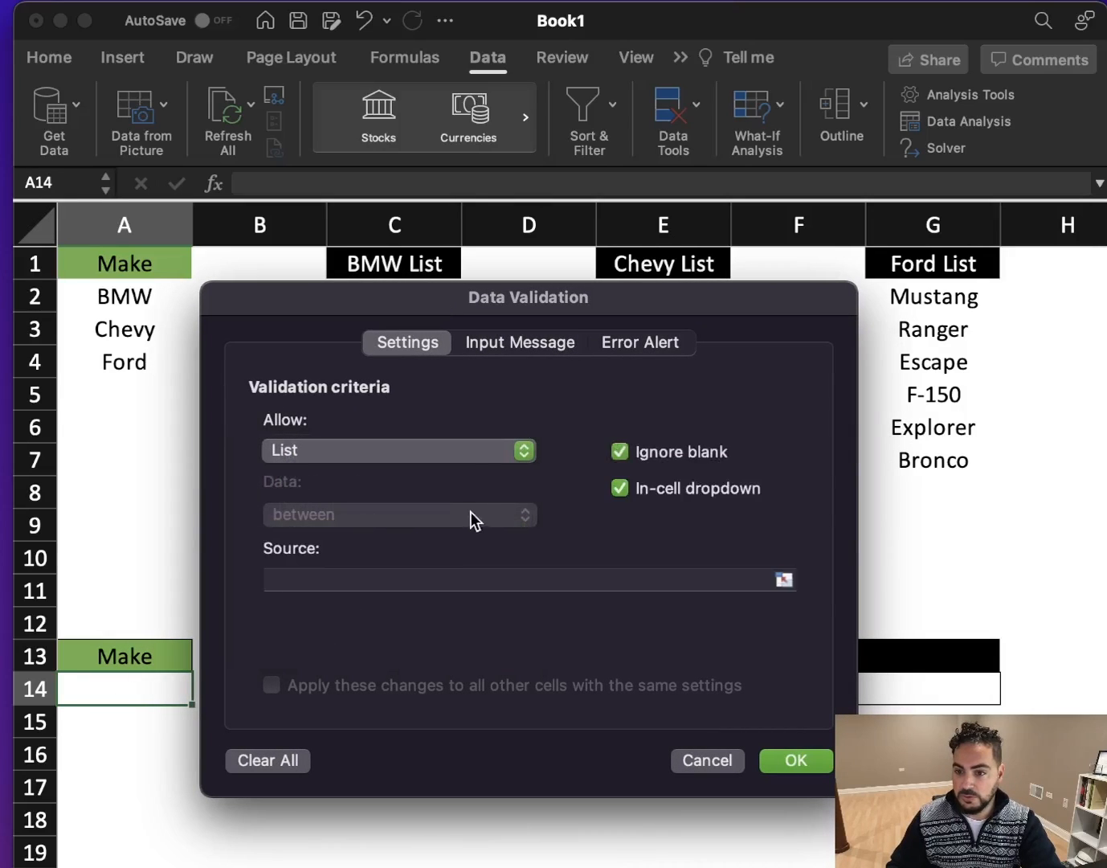
- Apply =Make as the list source for cell A14 and choose Chevy from its dropdown
left_click(329, 579)
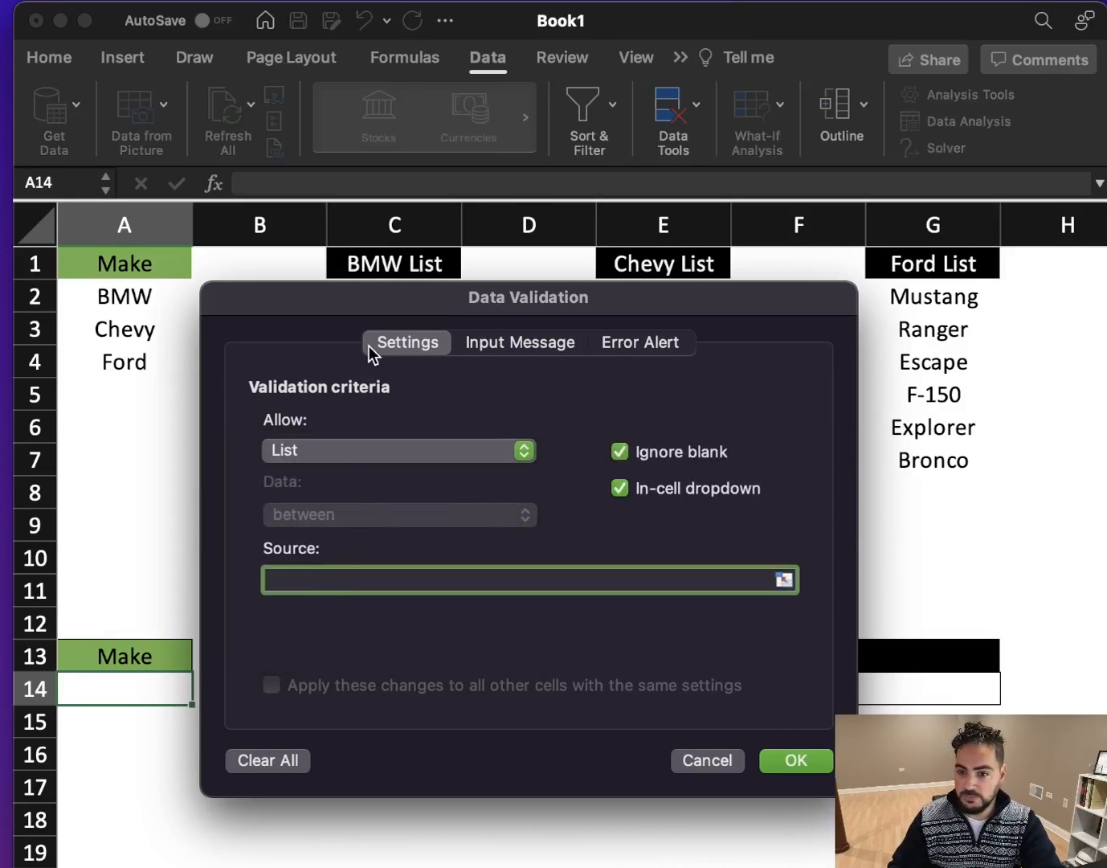
left_click_drag(365, 307, 522, 318)
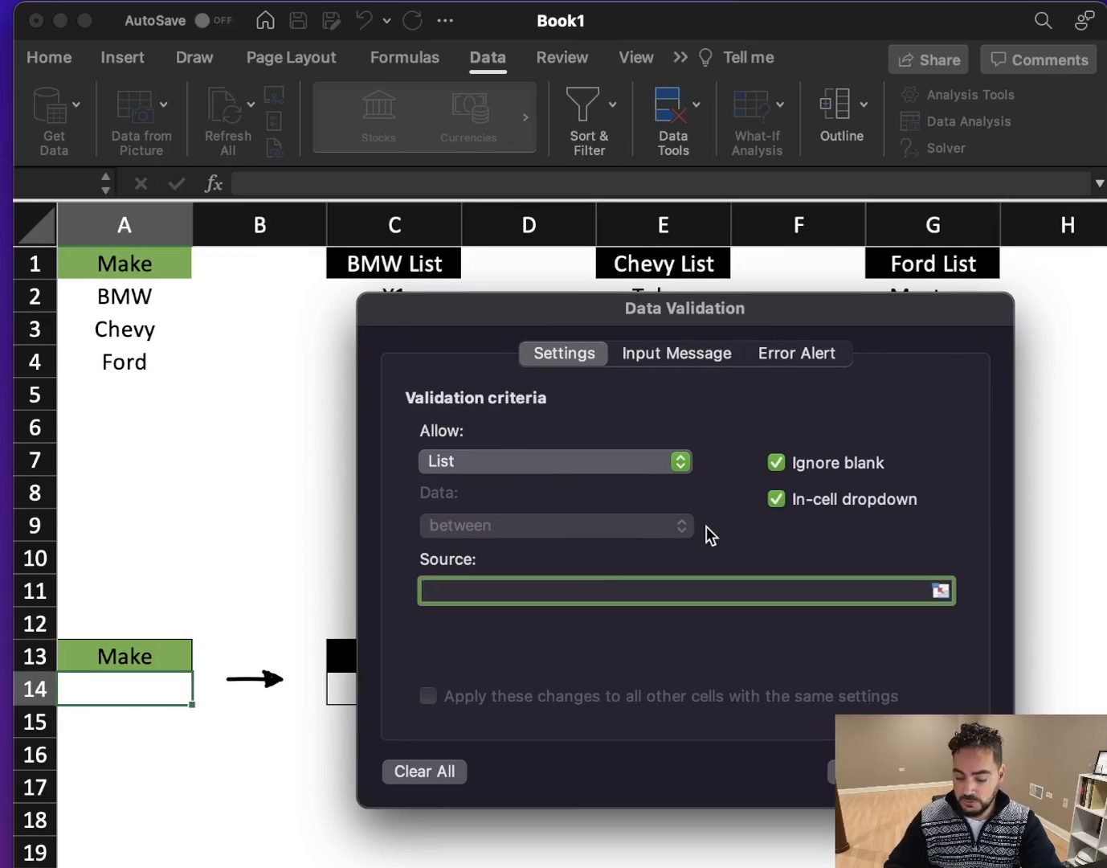
type("=Make")
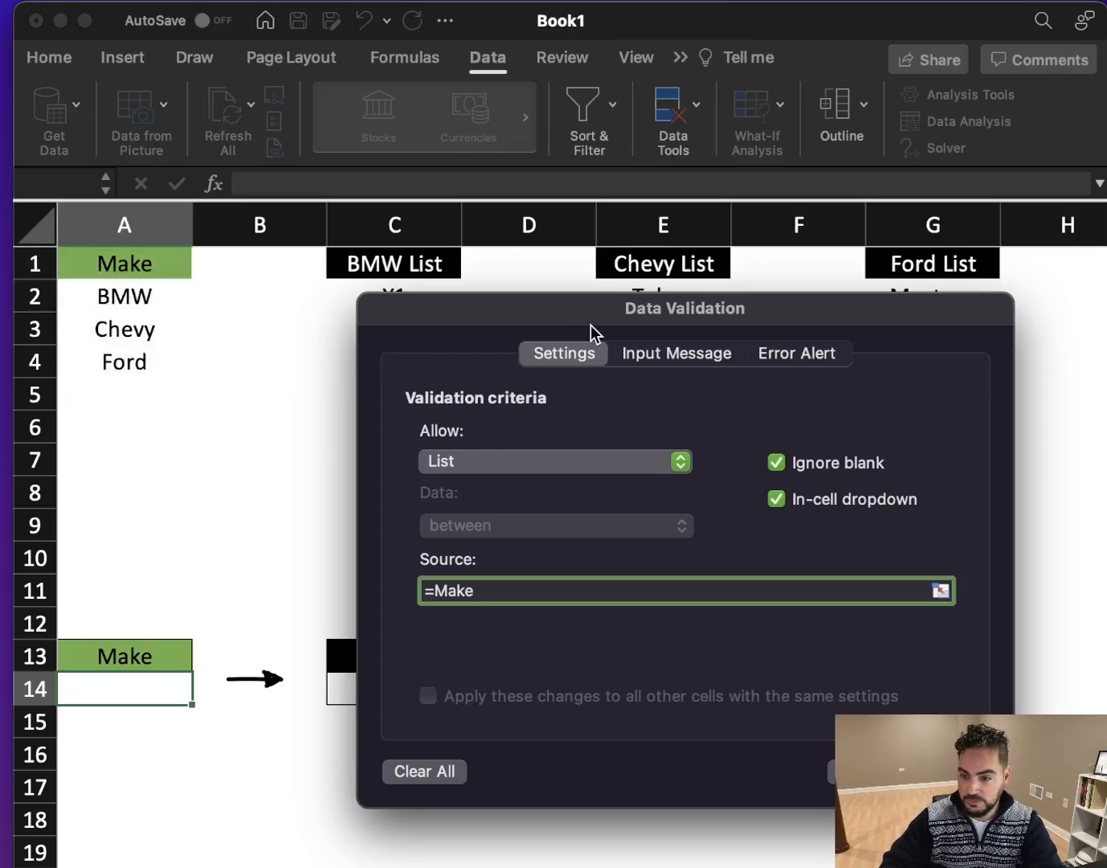
key("Return")
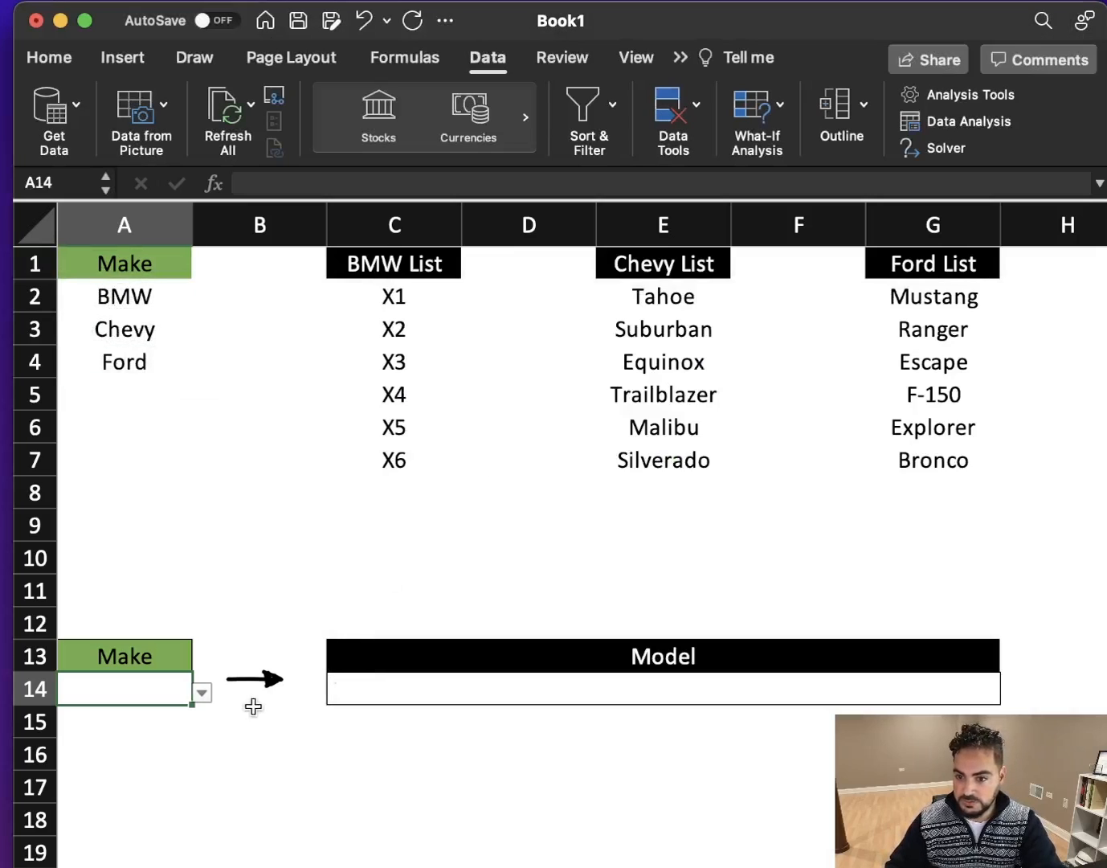
left_click(202, 692)
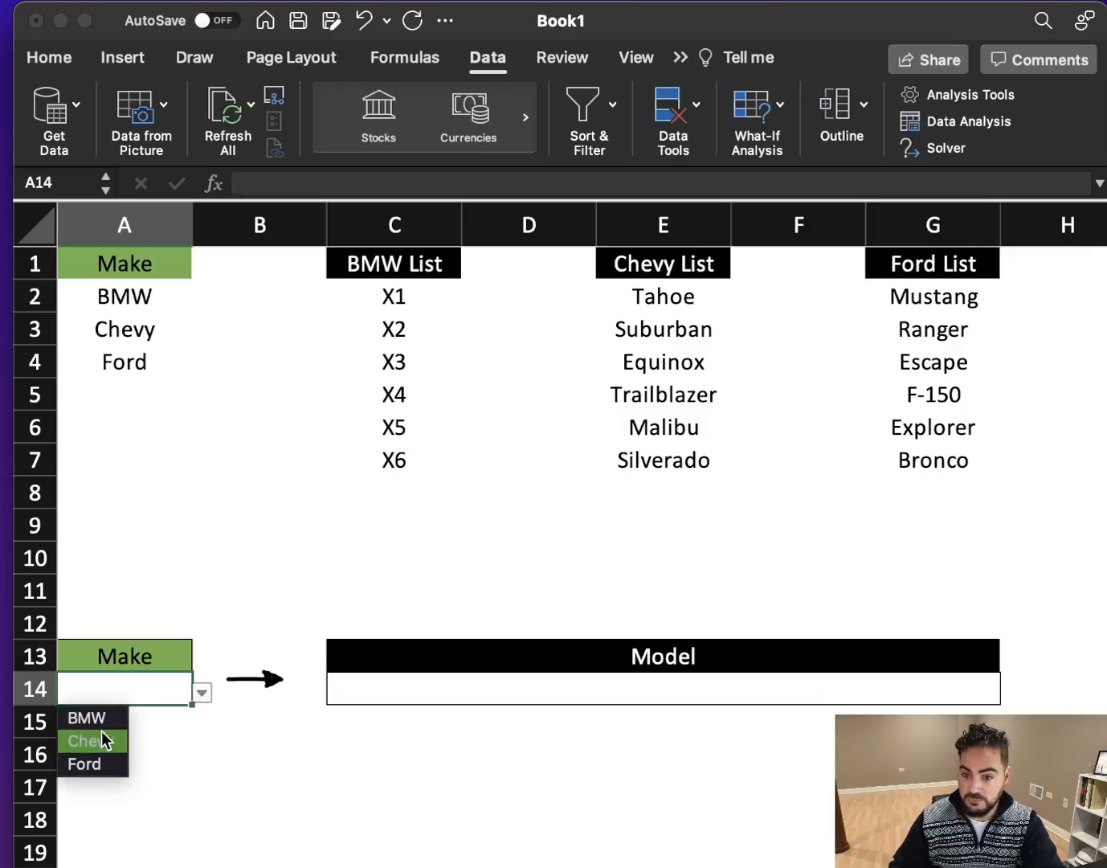
left_click(98, 744)
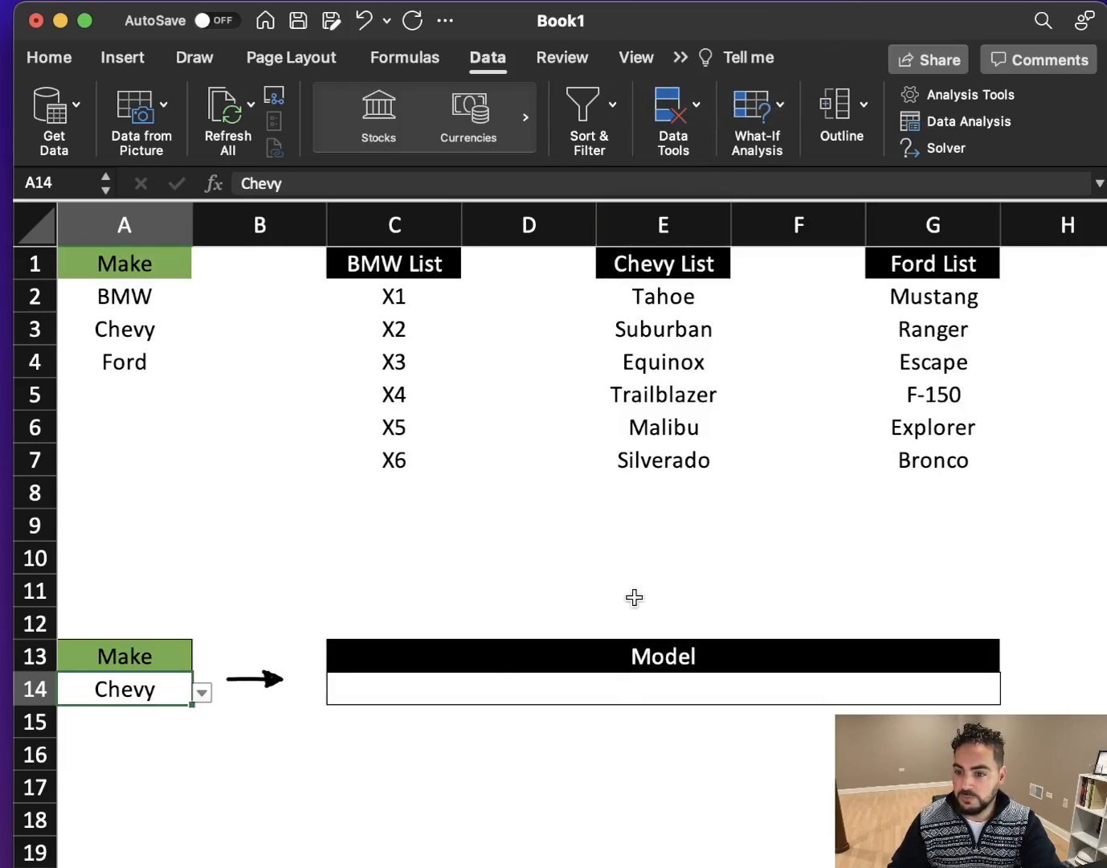
- Open data validation for the Model cell C14 and set it to allow a List
left_click(604, 702)
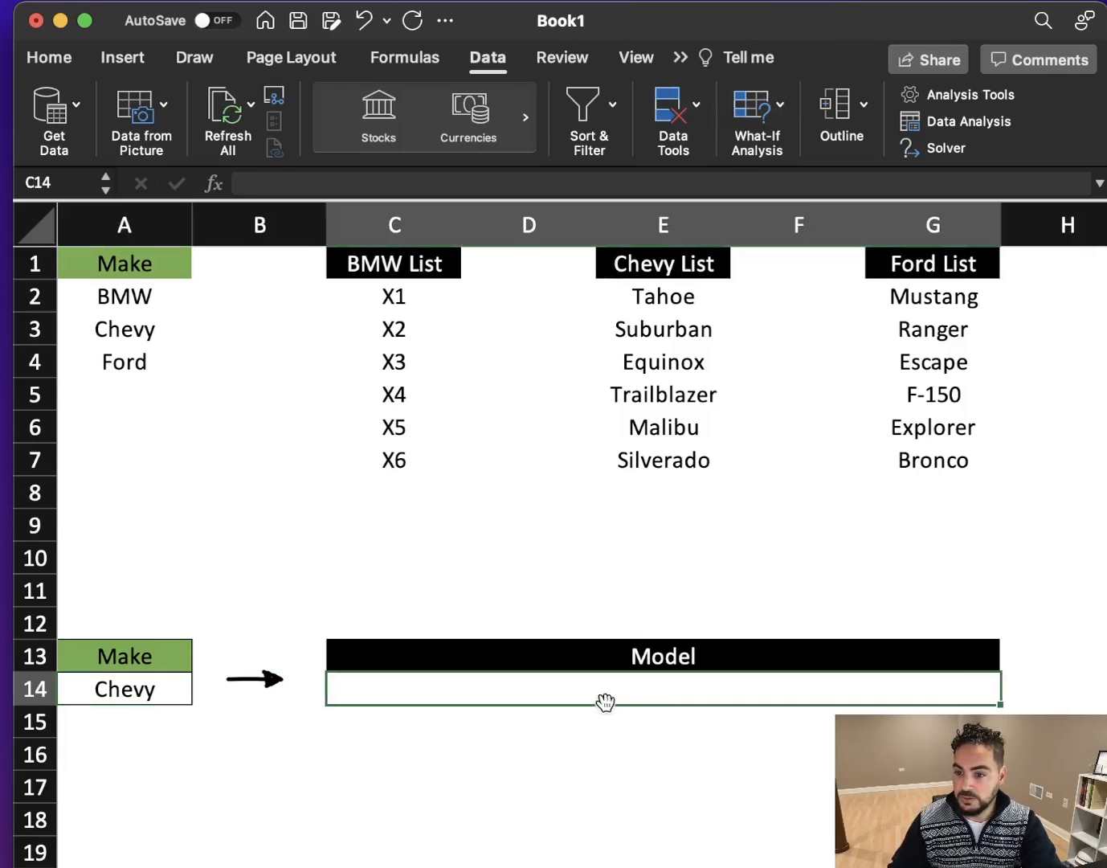
left_click(696, 112)
left_click(707, 193)
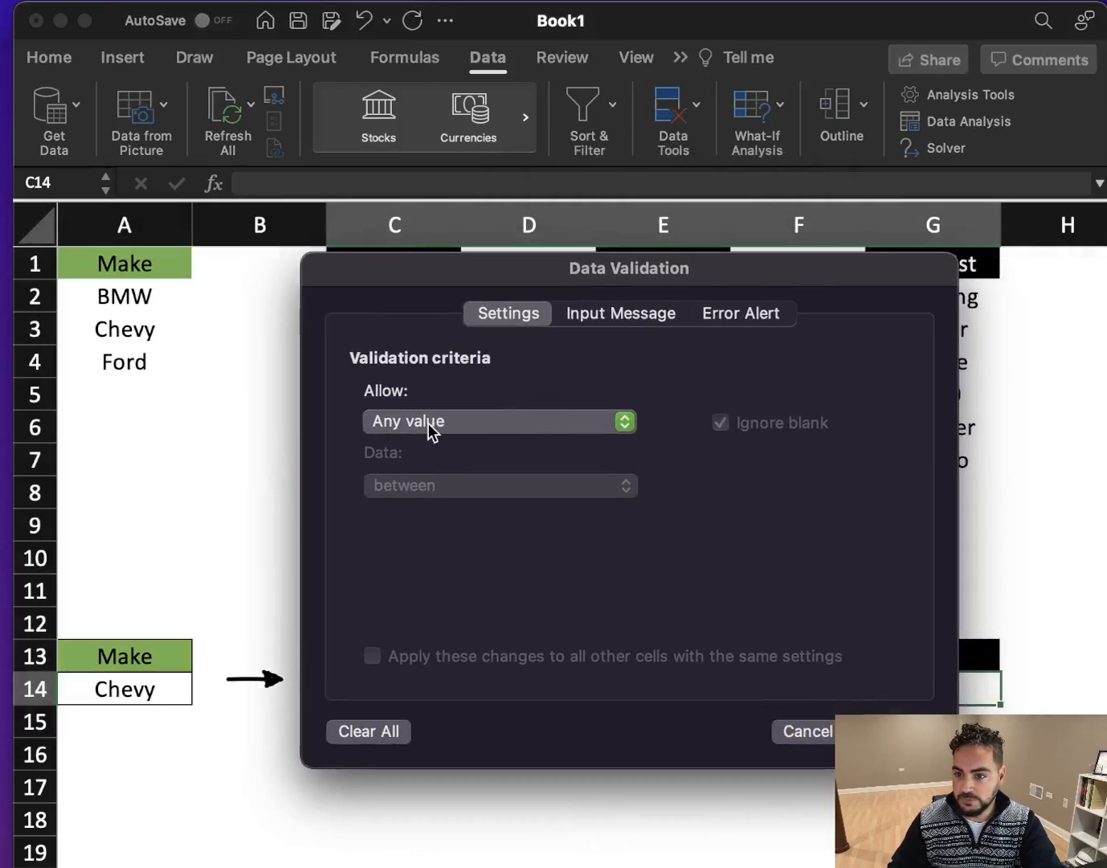
left_click(428, 425)
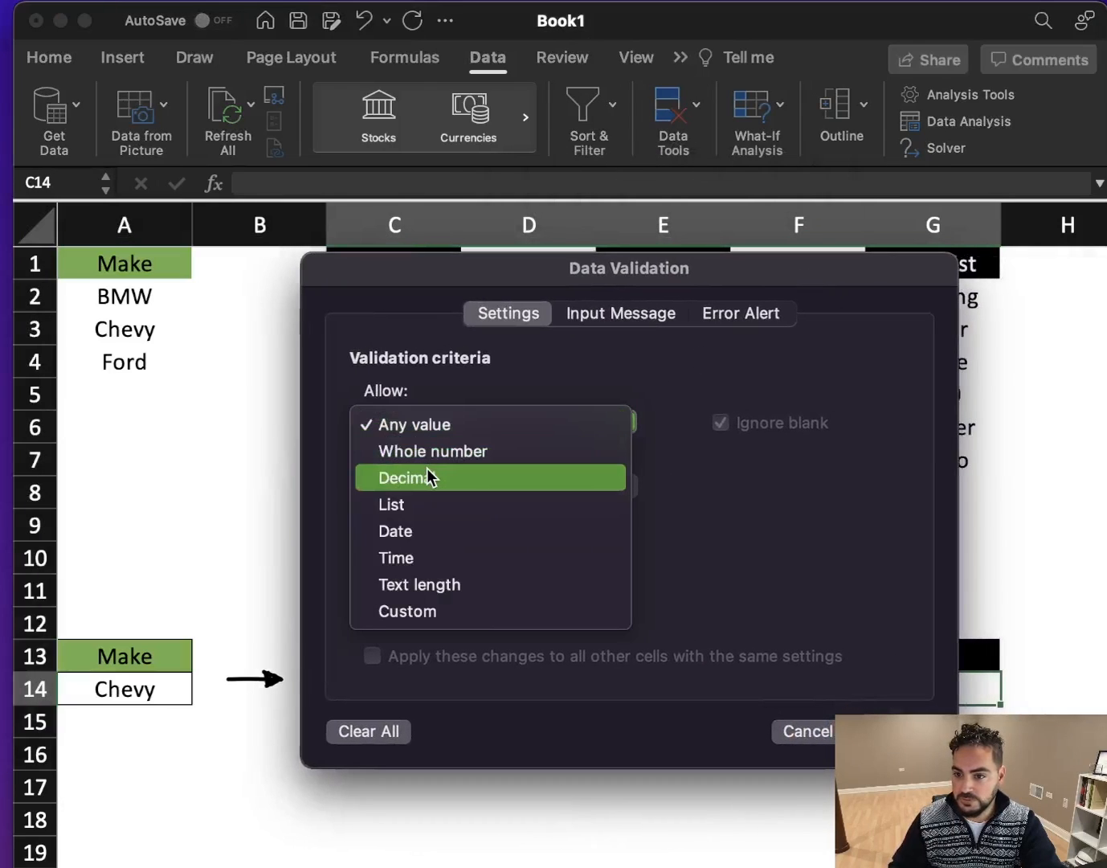
left_click(405, 519)
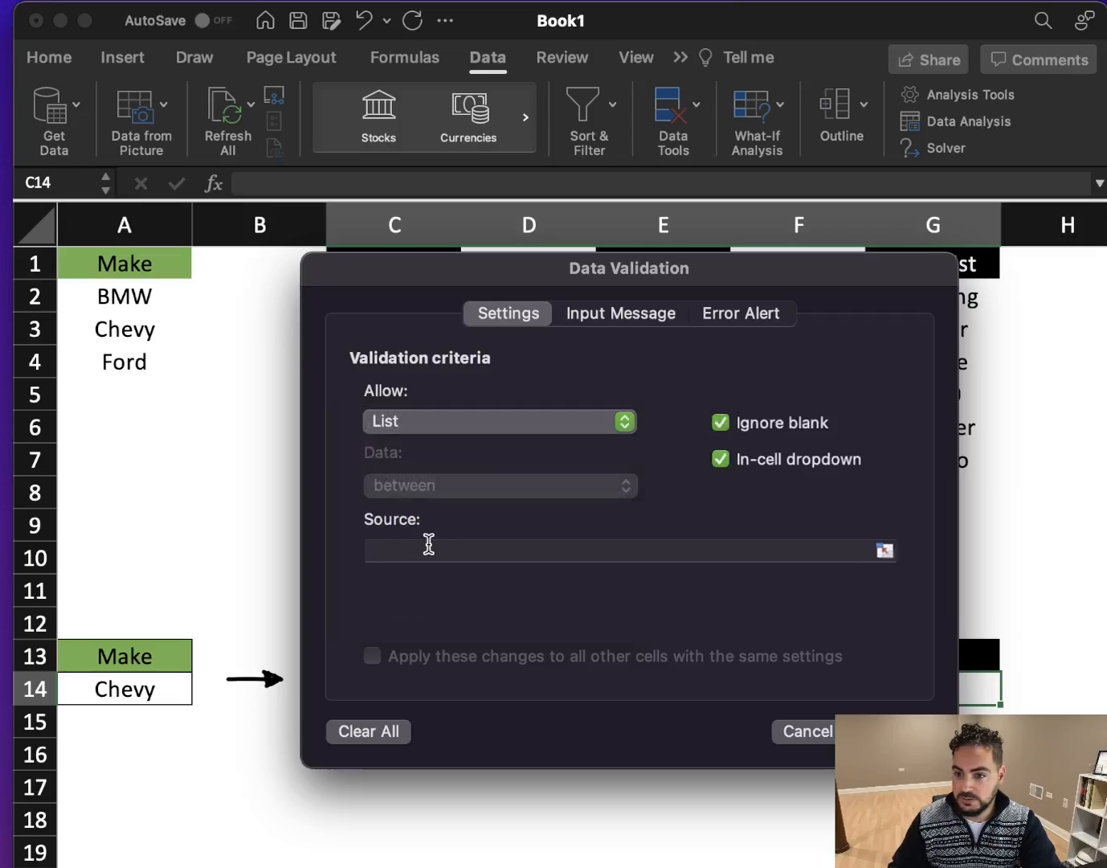
- Set the Model cell's list source to =INDIRECT($A$14), referencing the Make cell, and apply the validation
left_click(427, 550)
left_click_drag(555, 279, 616, 164)
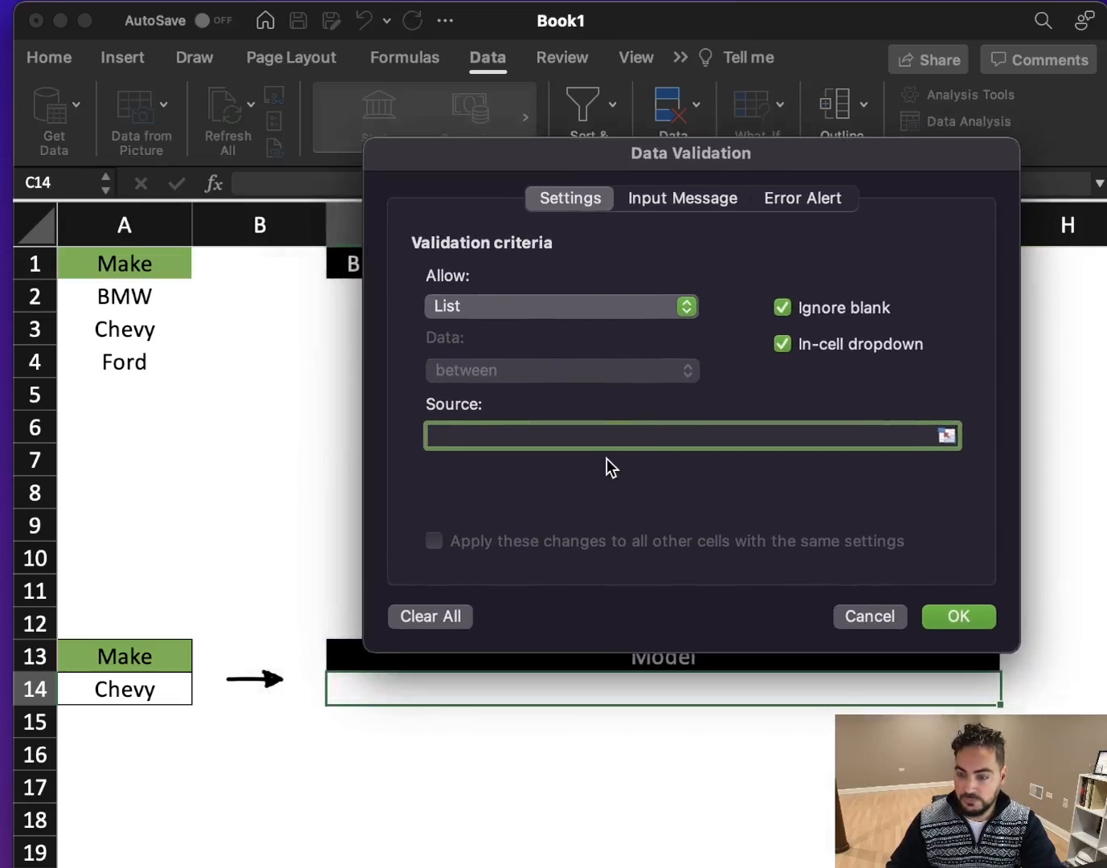
type("=INDR")
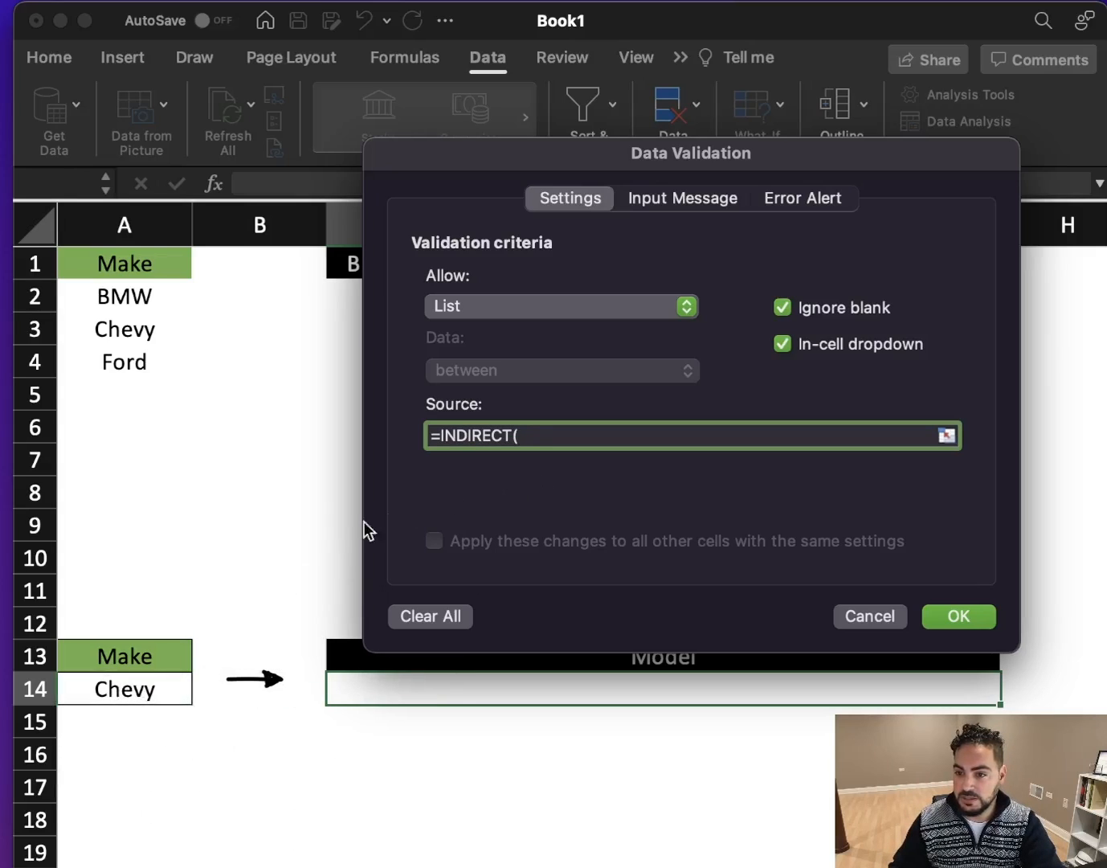
left_click(141, 690)
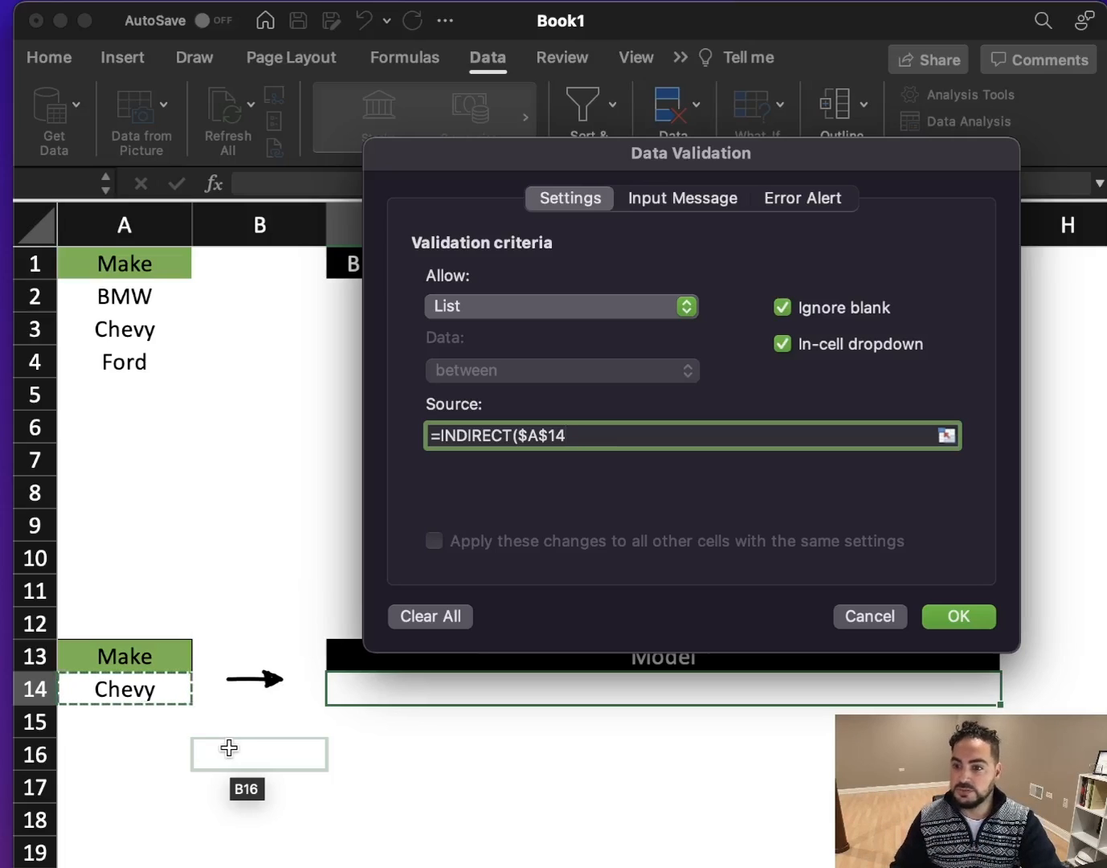
type(")")
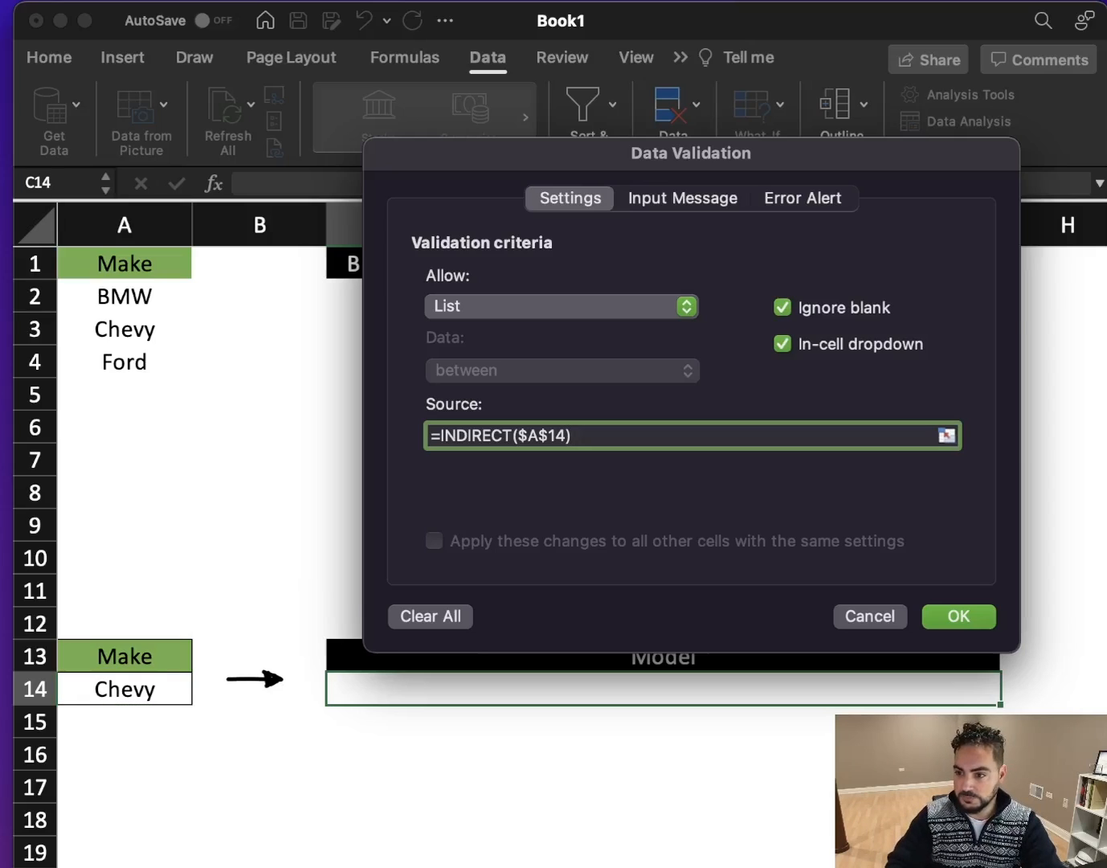
key("Return")
- Test the Model dropdown with Chevy, change the Make in A14 to BMW, and check the Model options again
left_click(1010, 692)
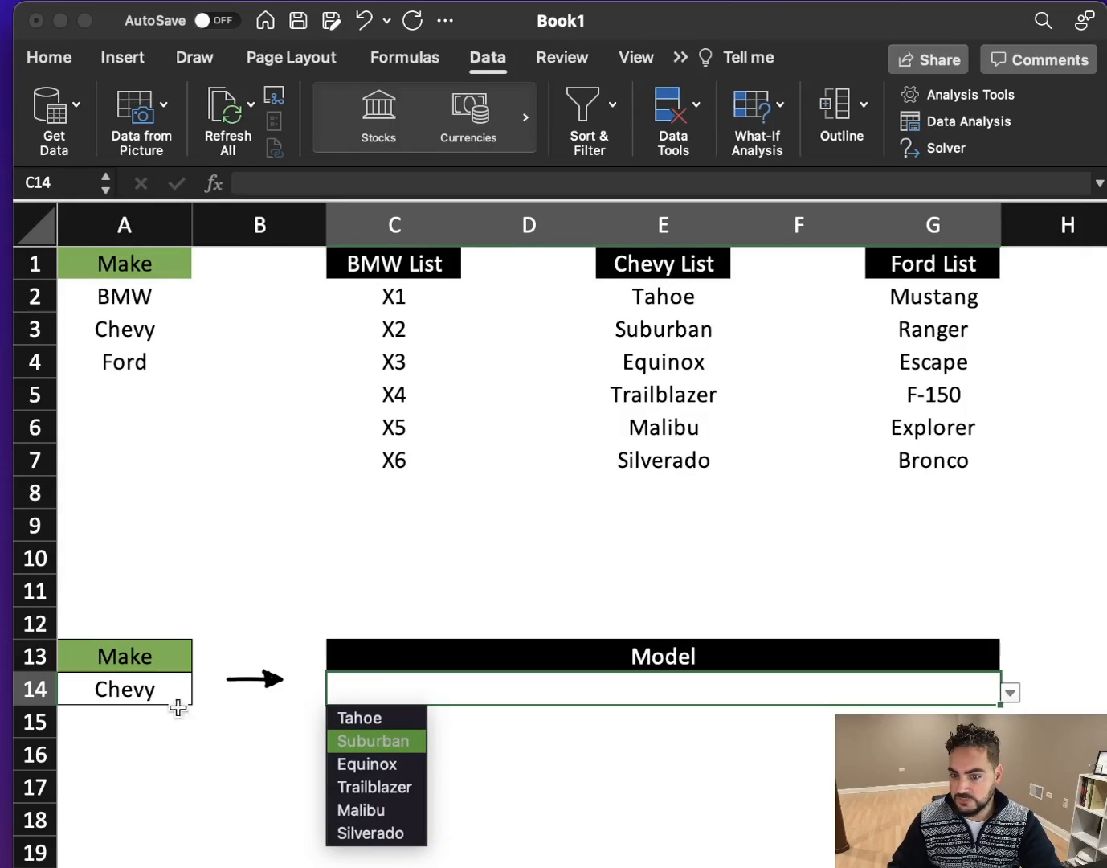
left_click(164, 694)
left_click(165, 694)
left_click(202, 692)
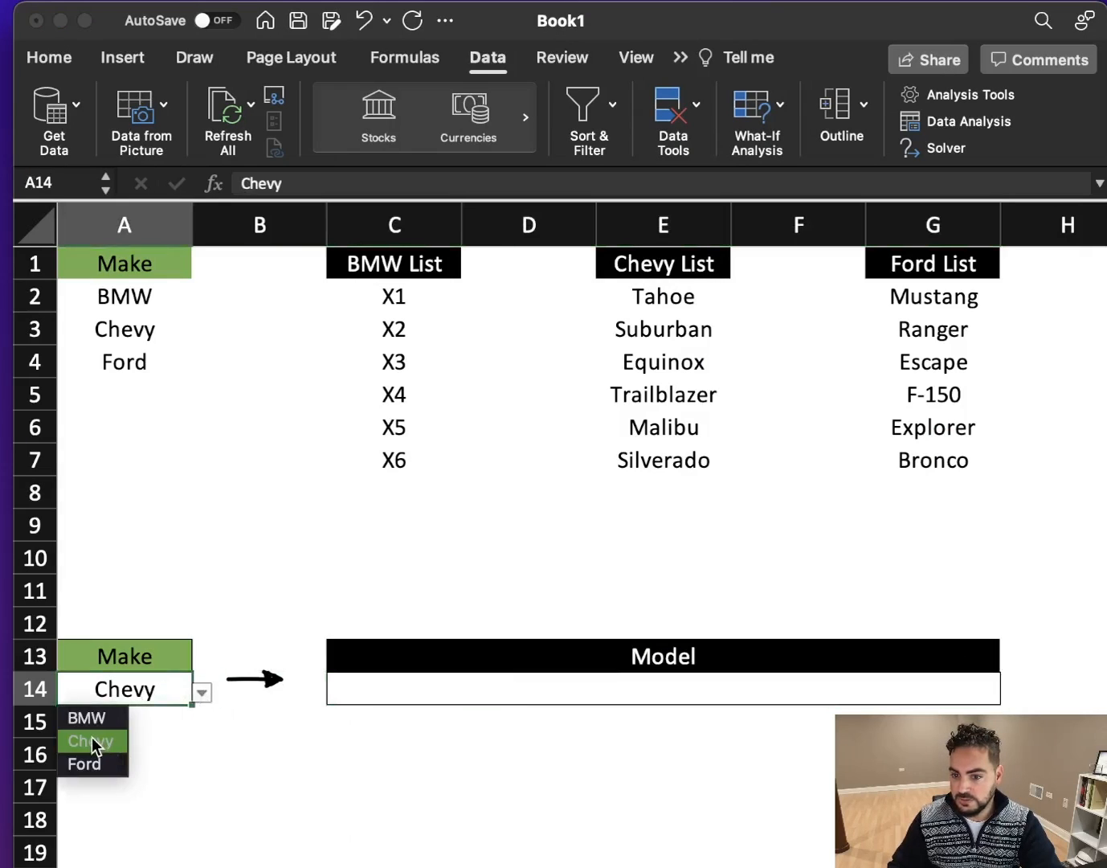
left_click(95, 723)
left_click(413, 695)
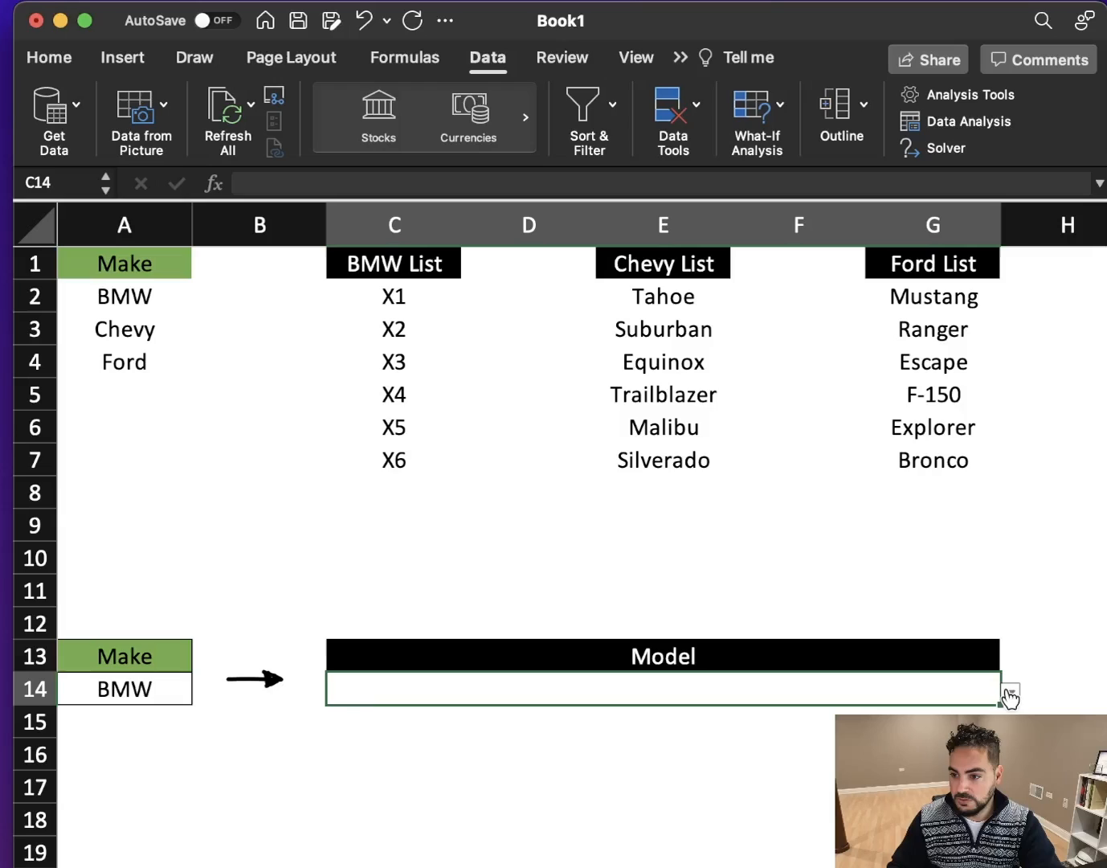
left_click(1010, 692)
left_click(165, 697)
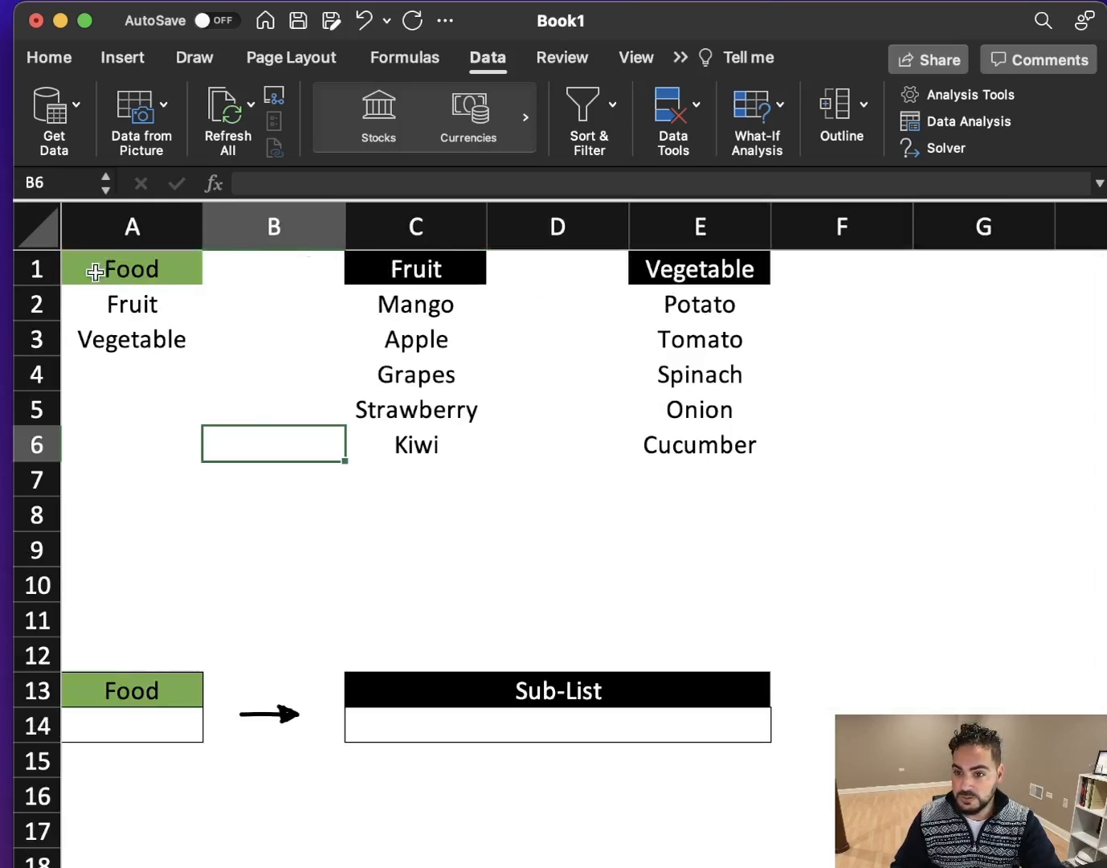
- Define the named range Food for the food categories in A2:A3
left_click_drag(174, 288, 155, 329)
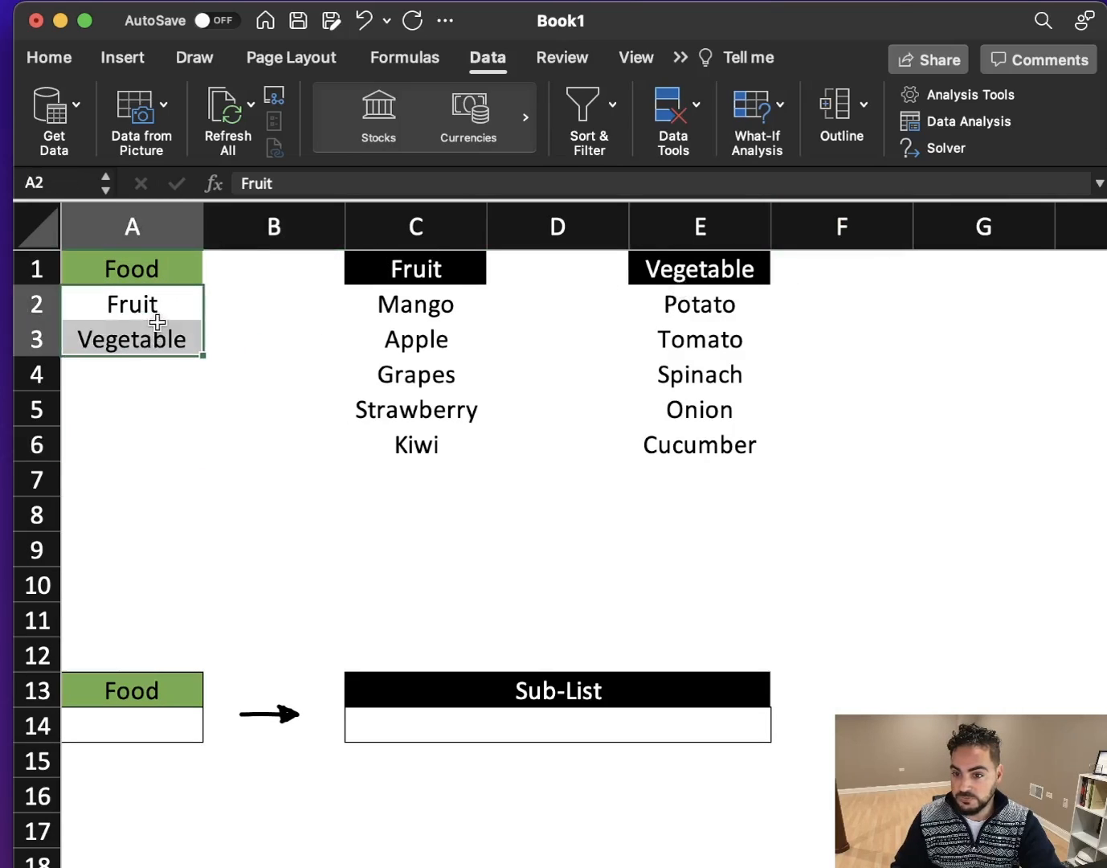
left_click_drag(436, 304, 423, 444)
left_click_drag(679, 304, 699, 443)
left_click_drag(131, 303, 129, 325)
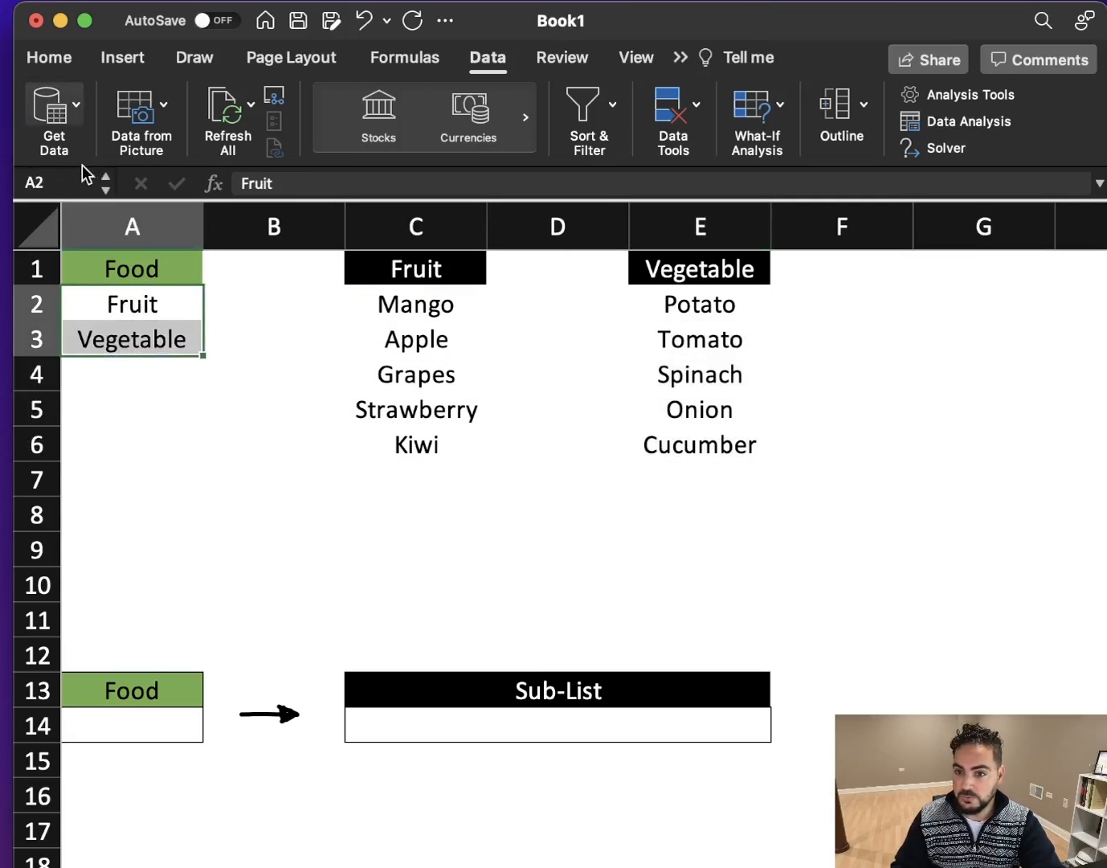
left_click(55, 181)
type("Ford")
key("BackSpace")
key("BackSpace")
type("od")
key("Return")
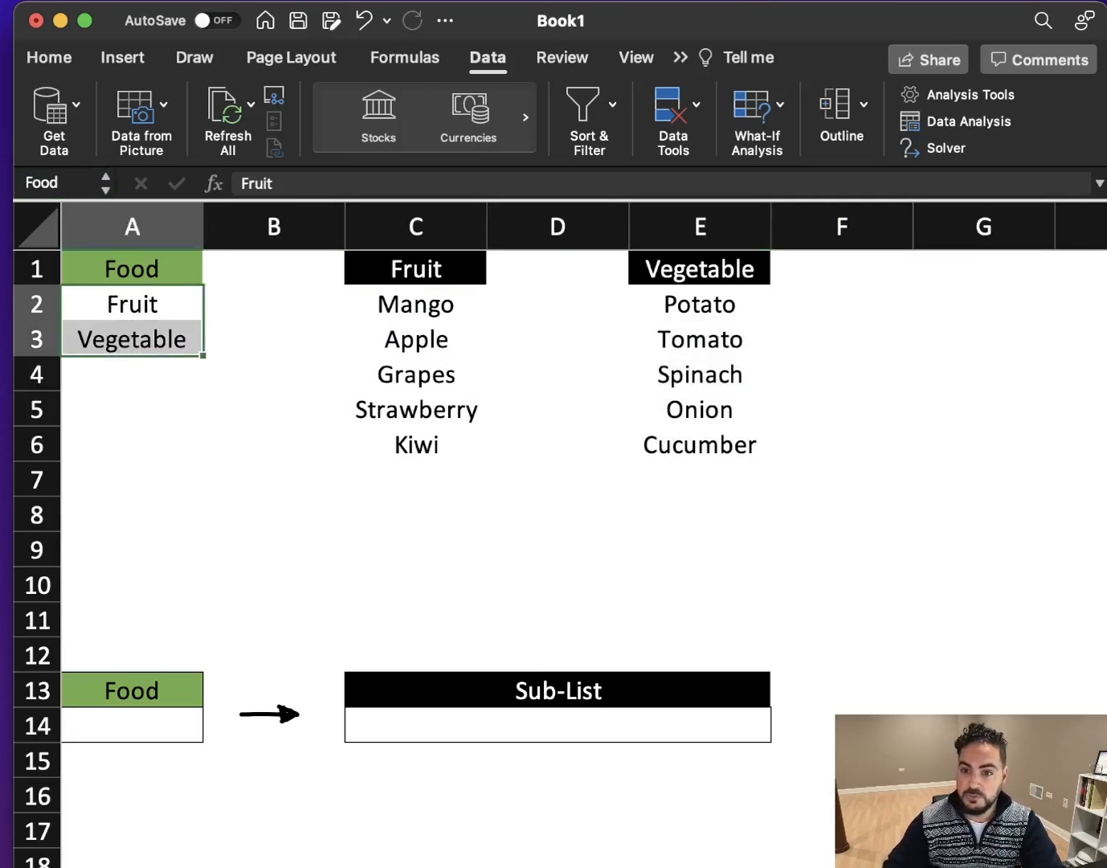
- Define the named range Fruit for the fruit items in C2:C6
left_click_drag(399, 309, 401, 445)
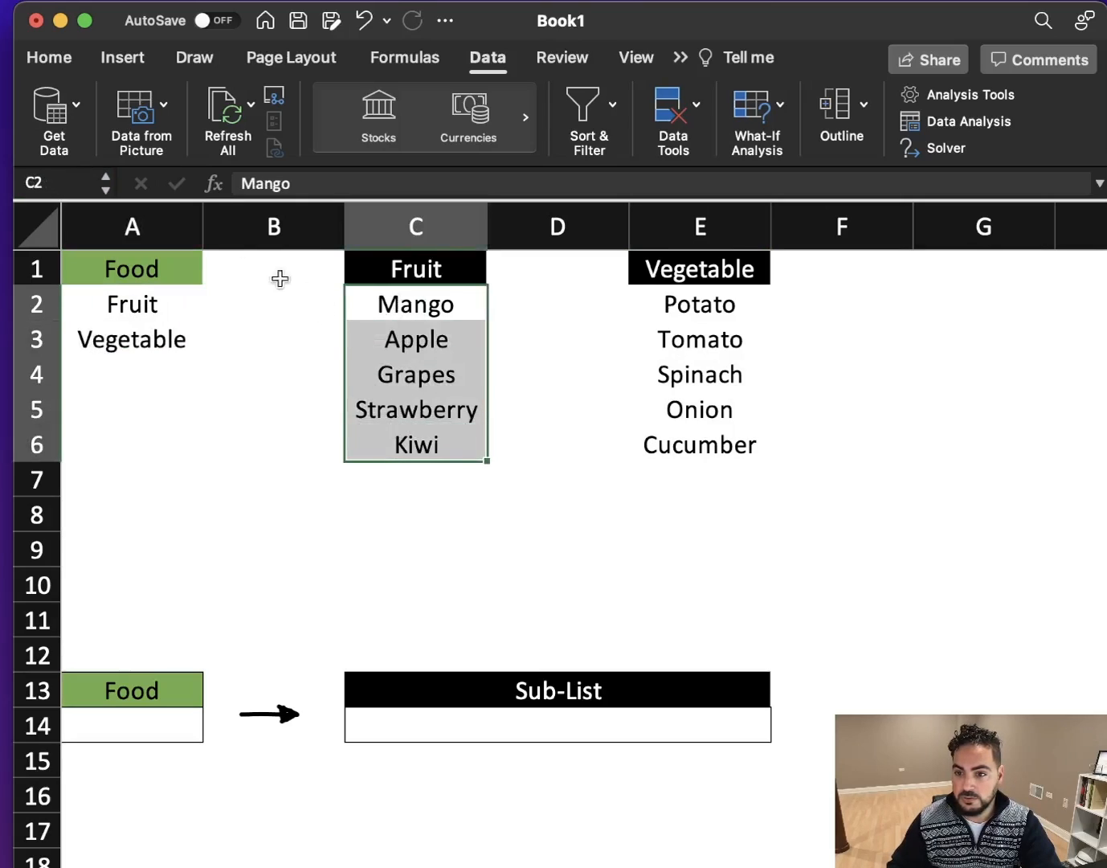
left_click(68, 184)
type("Fruit")
key("Return")
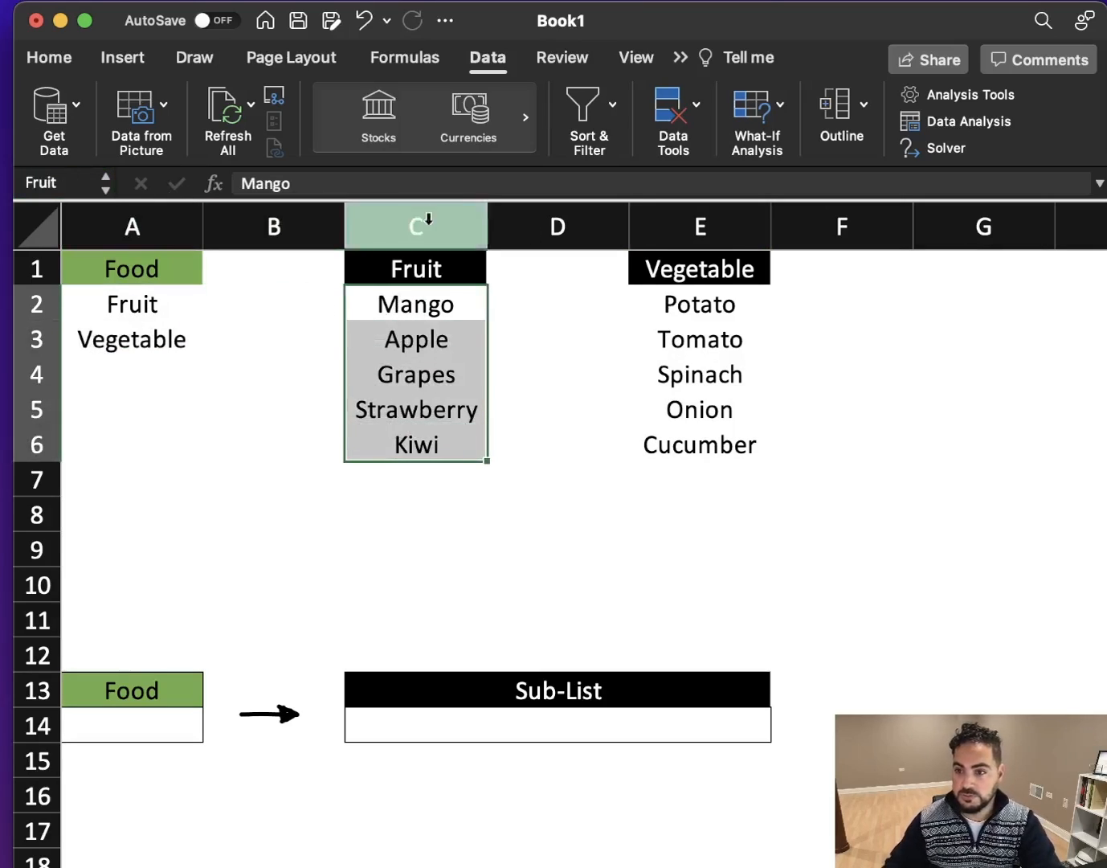
- Define the named range Vegetable for the vegetable items in E2:E6
left_click_drag(707, 300, 710, 440)
left_click(73, 180)
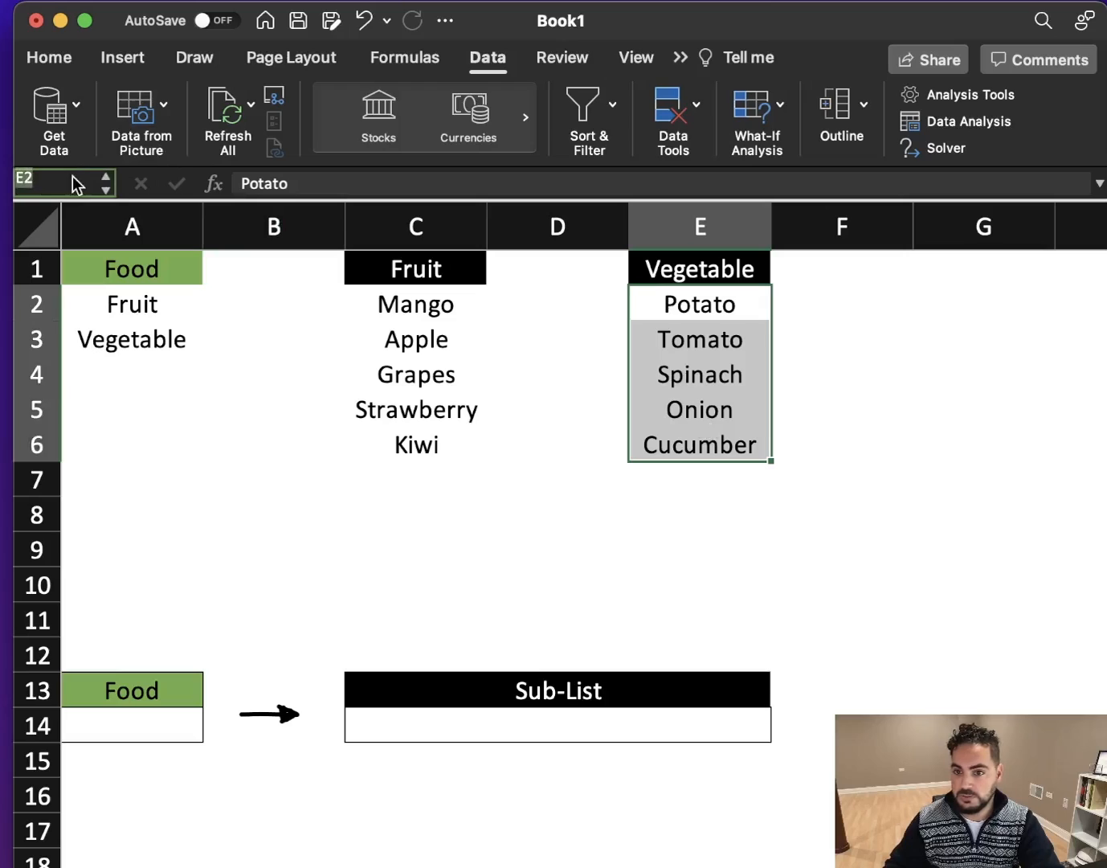
type("Vegetable")
key("Return")
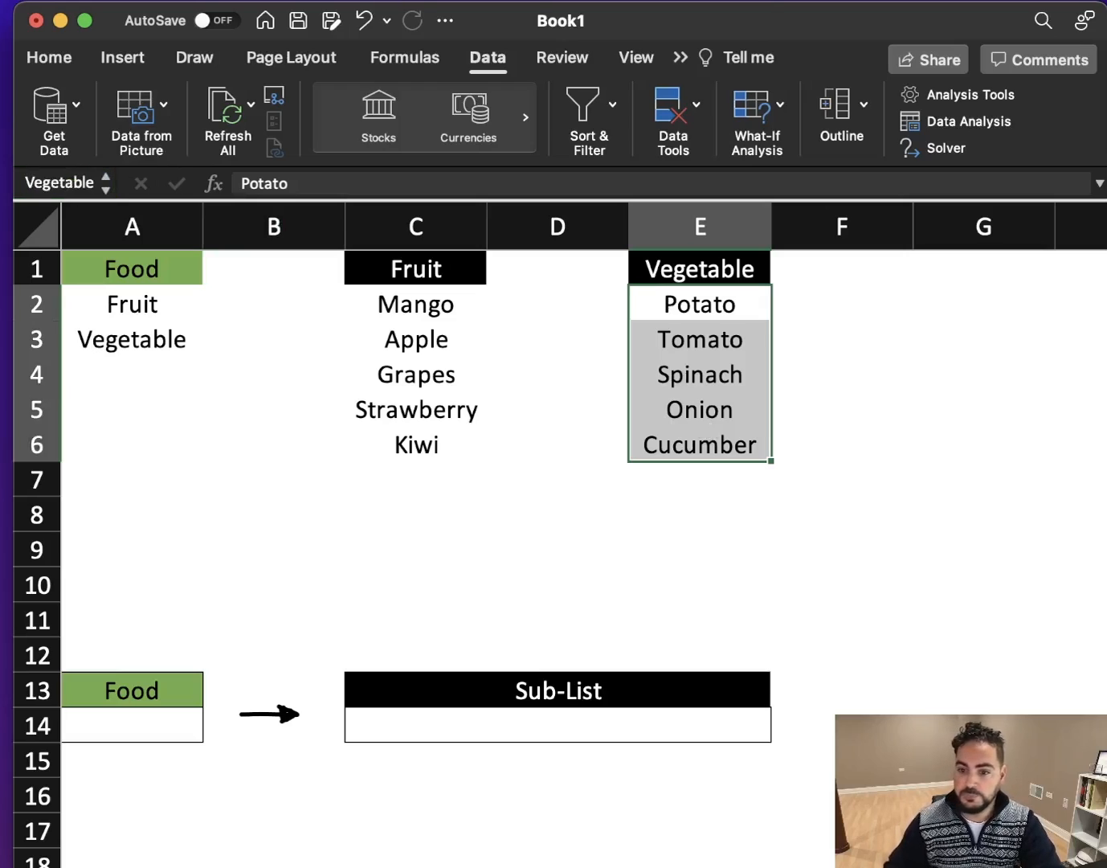
- Open data validation for the Food cell A14 and set it to allow a List
left_click(147, 714)
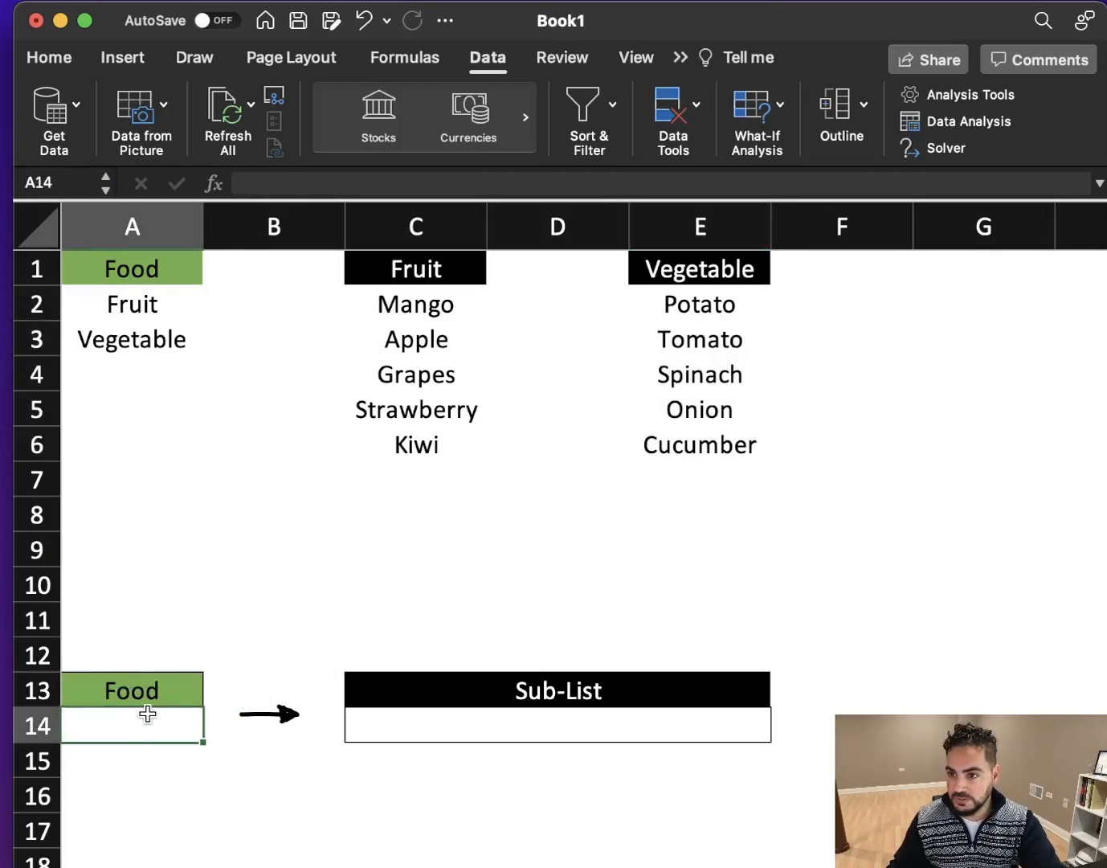
left_click(693, 106)
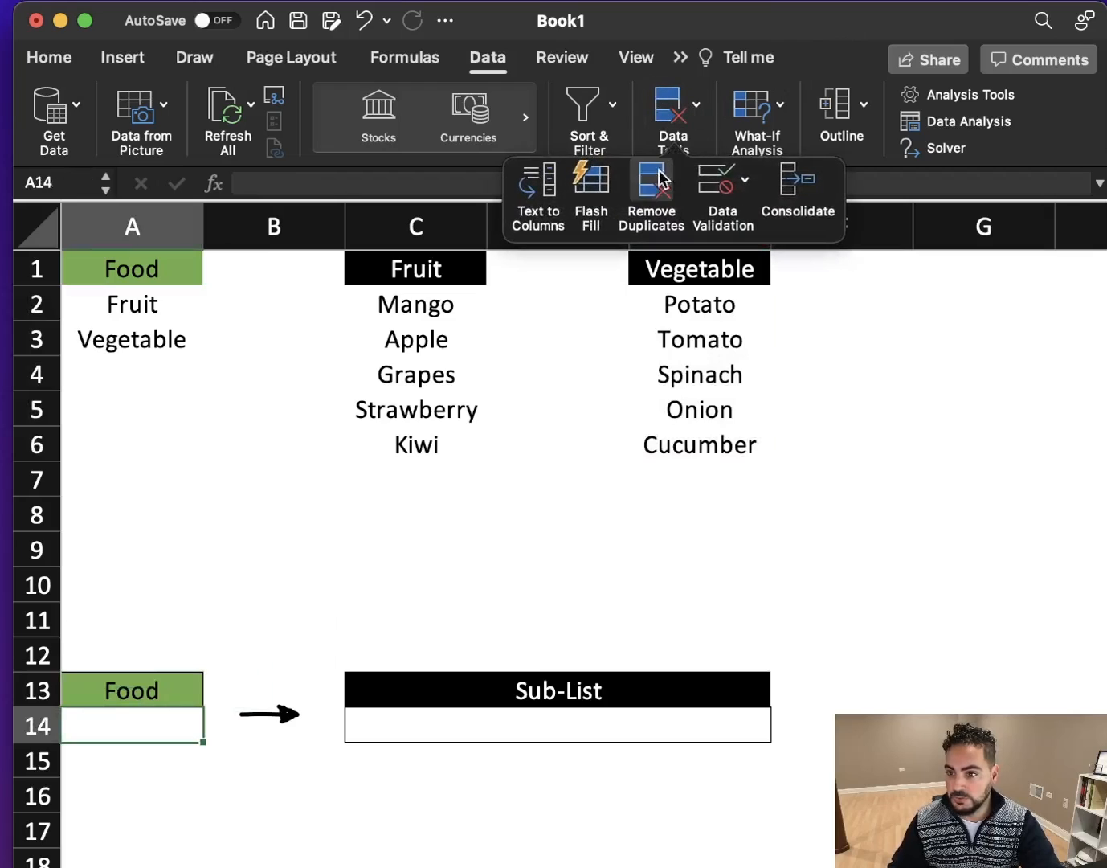
left_click(721, 189)
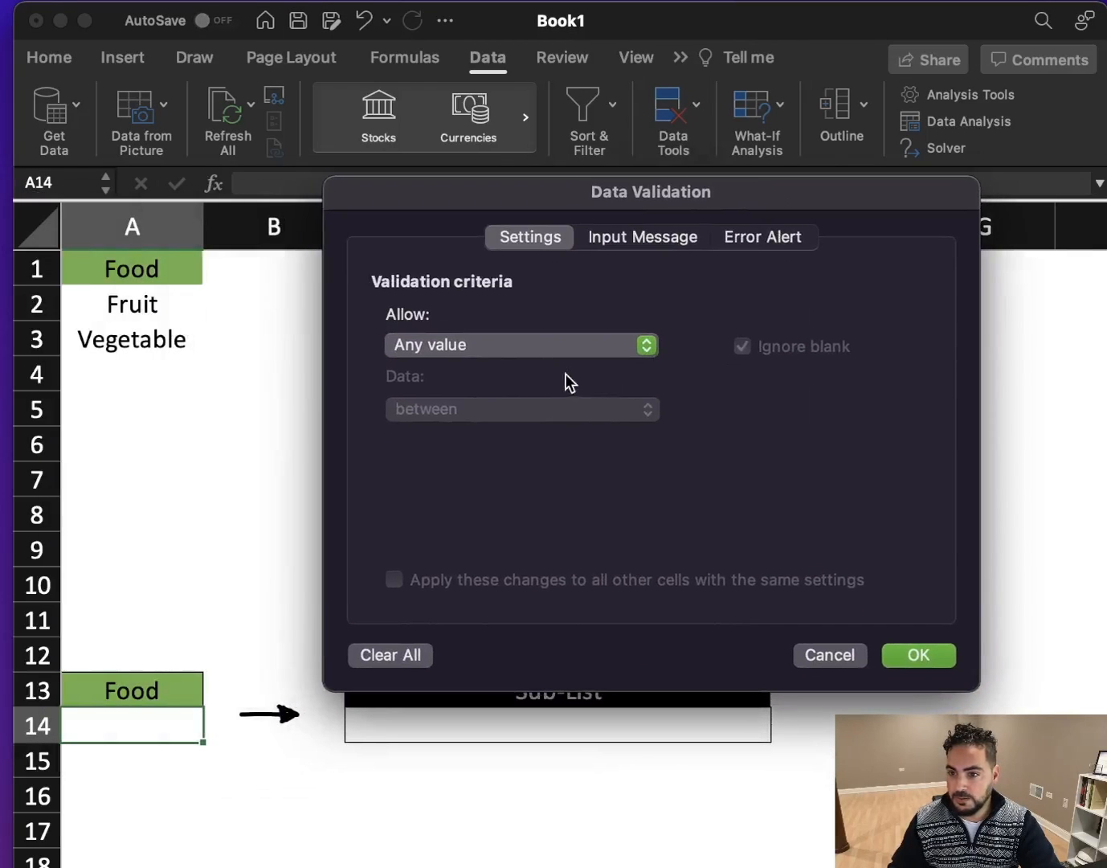
left_click(424, 347)
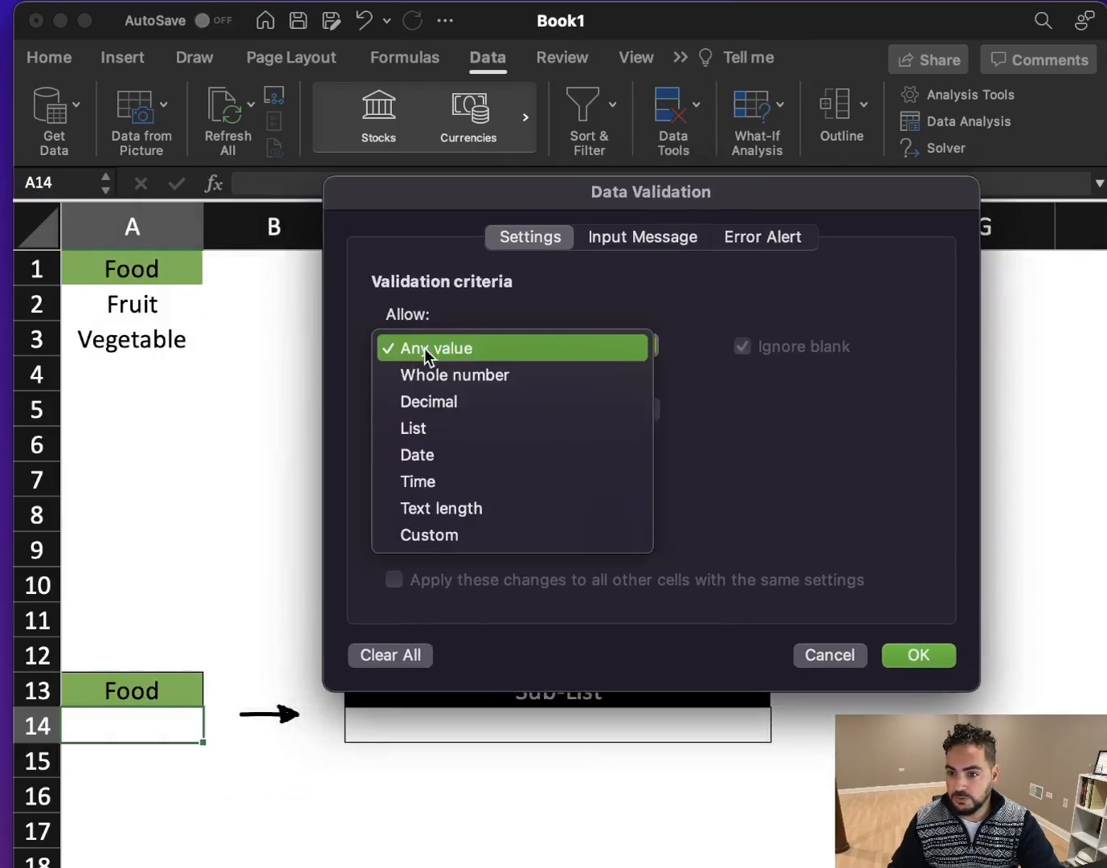
left_click(421, 433)
- Set the Food cell's list source to =Food by selecting A2:A3, apply the validation and check the dropdown options in A14
left_click(573, 482)
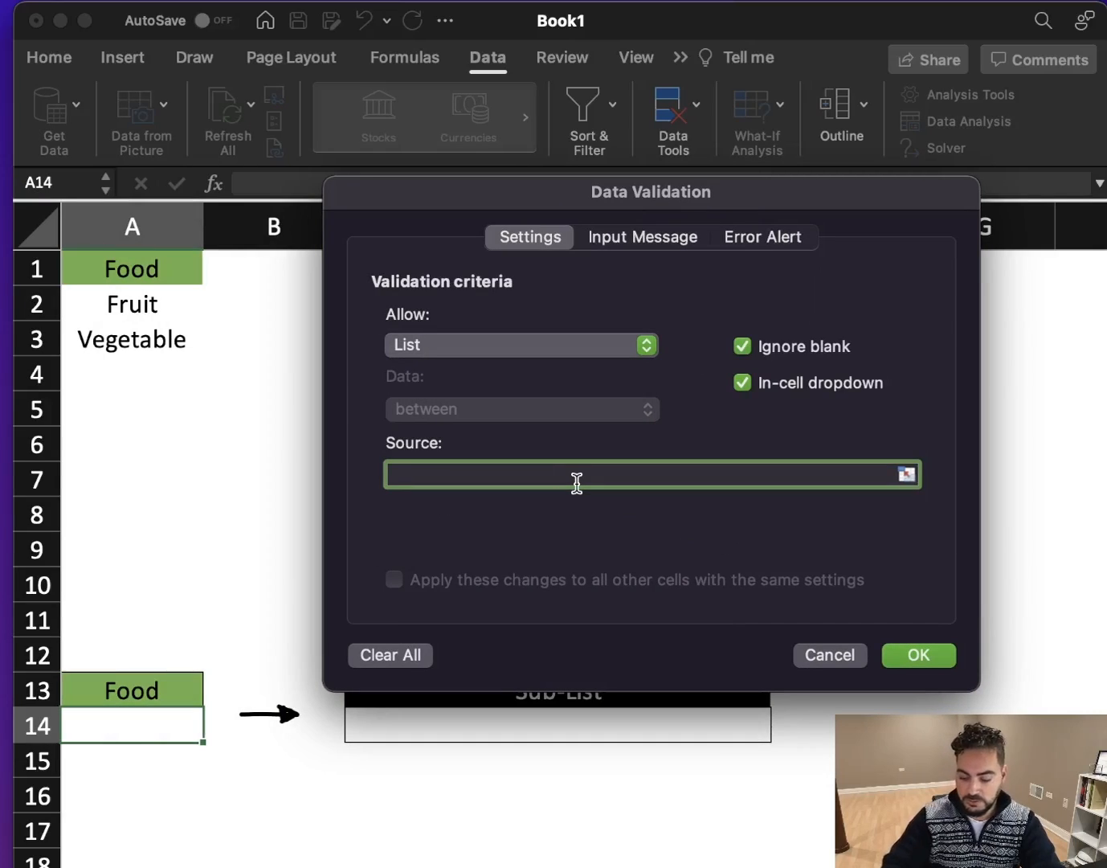
type("=FOO")
key("BackSpace")
key("BackSpace")
key("BackSpace")
key("BackSpace")
key("BackSpace")
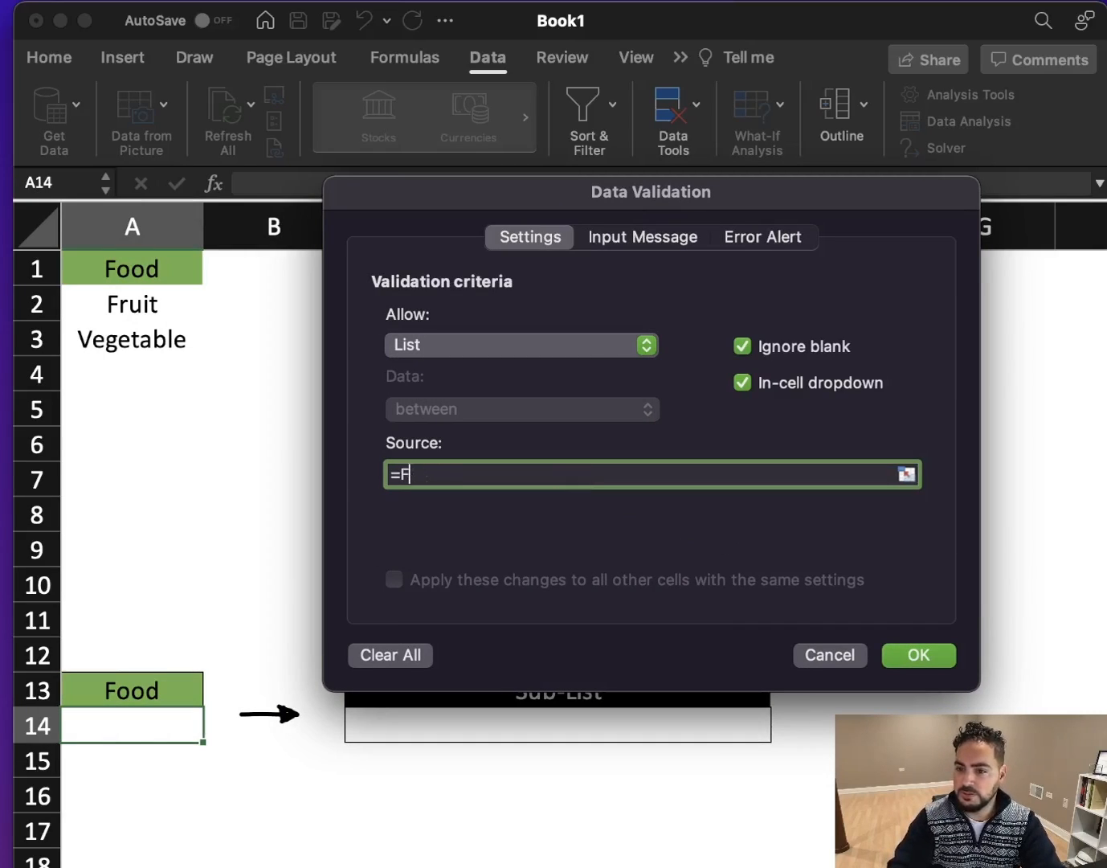
left_click(149, 304)
left_click_drag(142, 304, 161, 328)
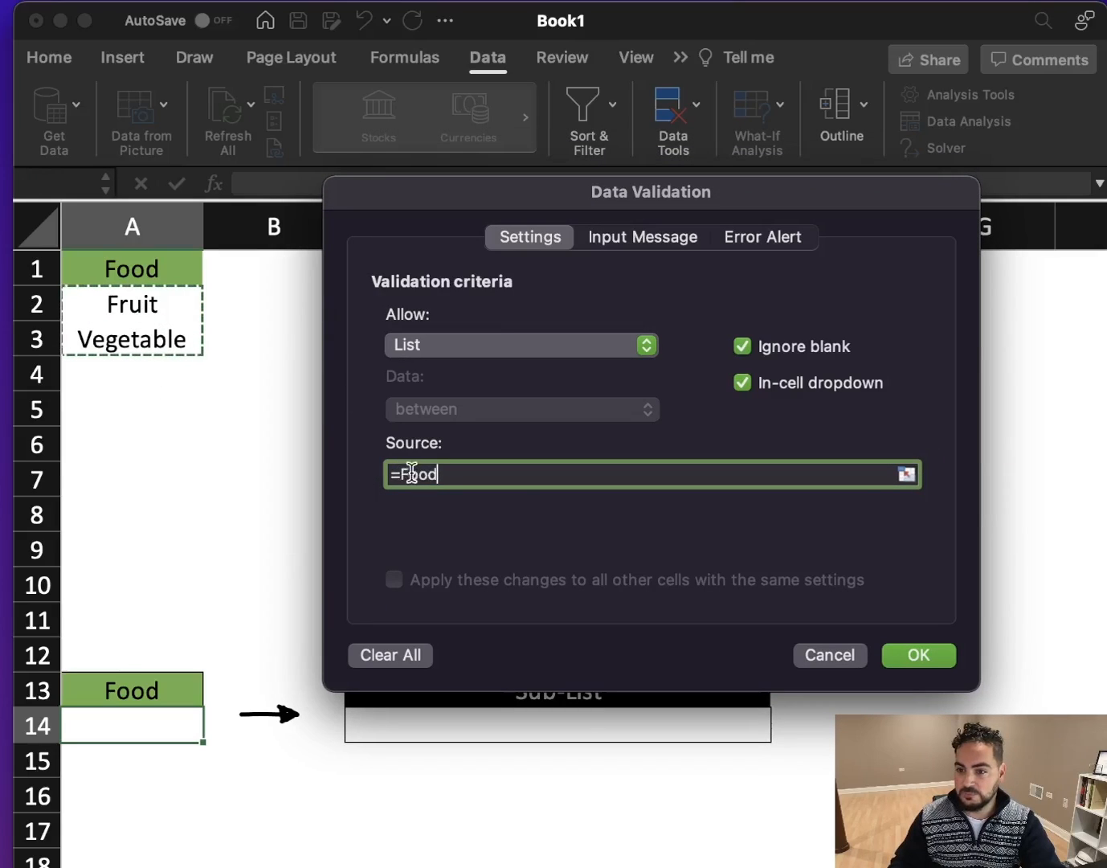
left_click(946, 662)
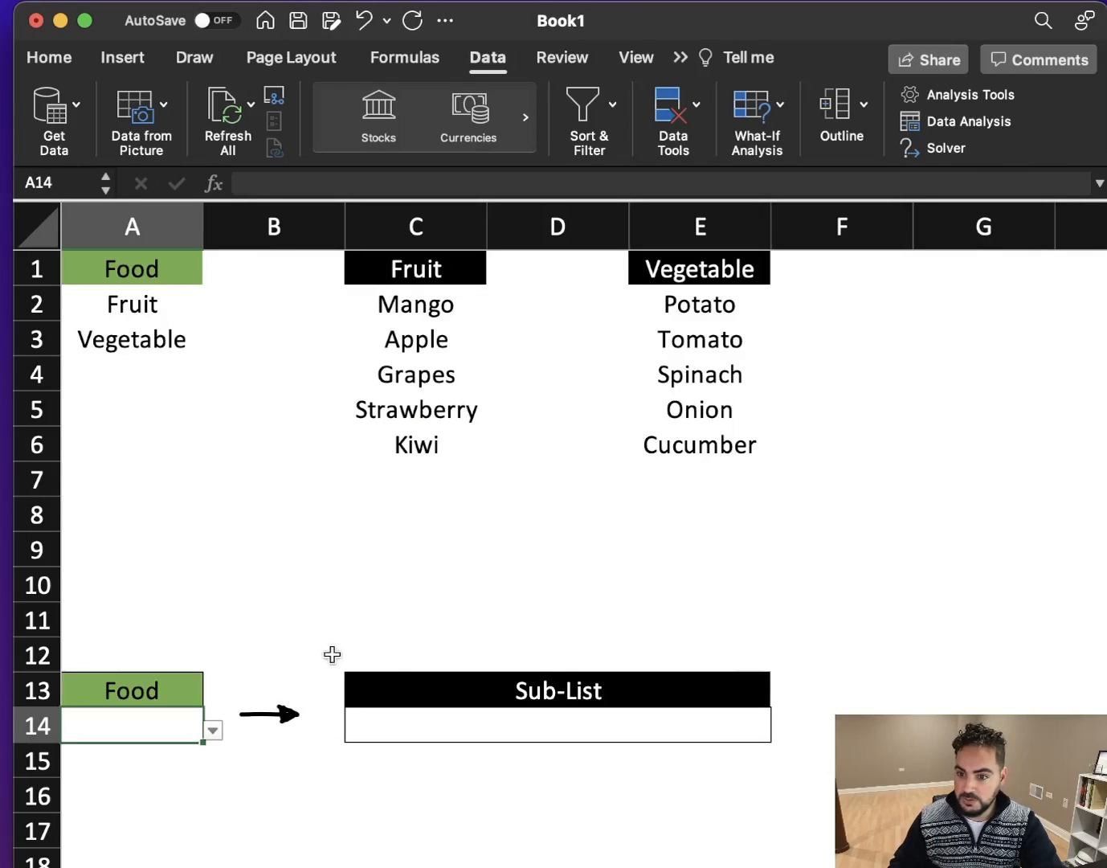
left_click(213, 729)
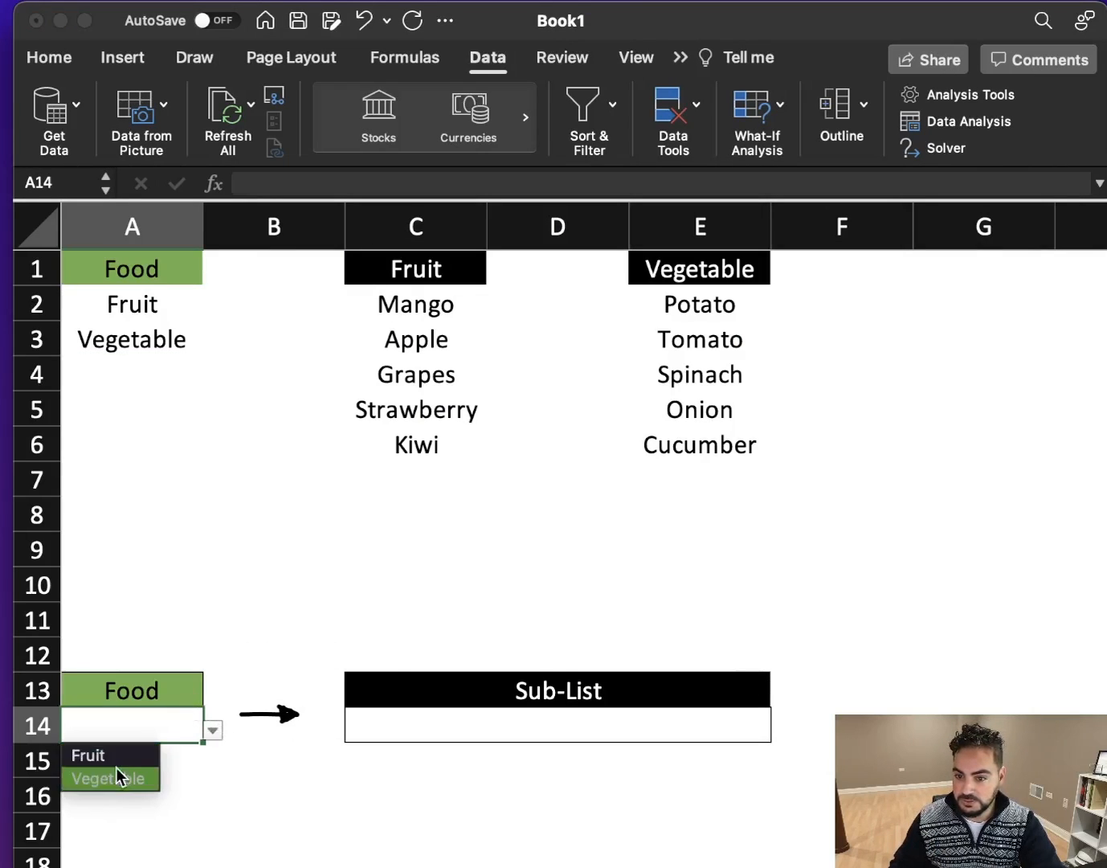
- Open data validation for the Sub-List cell C14 and set it to allow a List
left_click(559, 728)
left_click(559, 729)
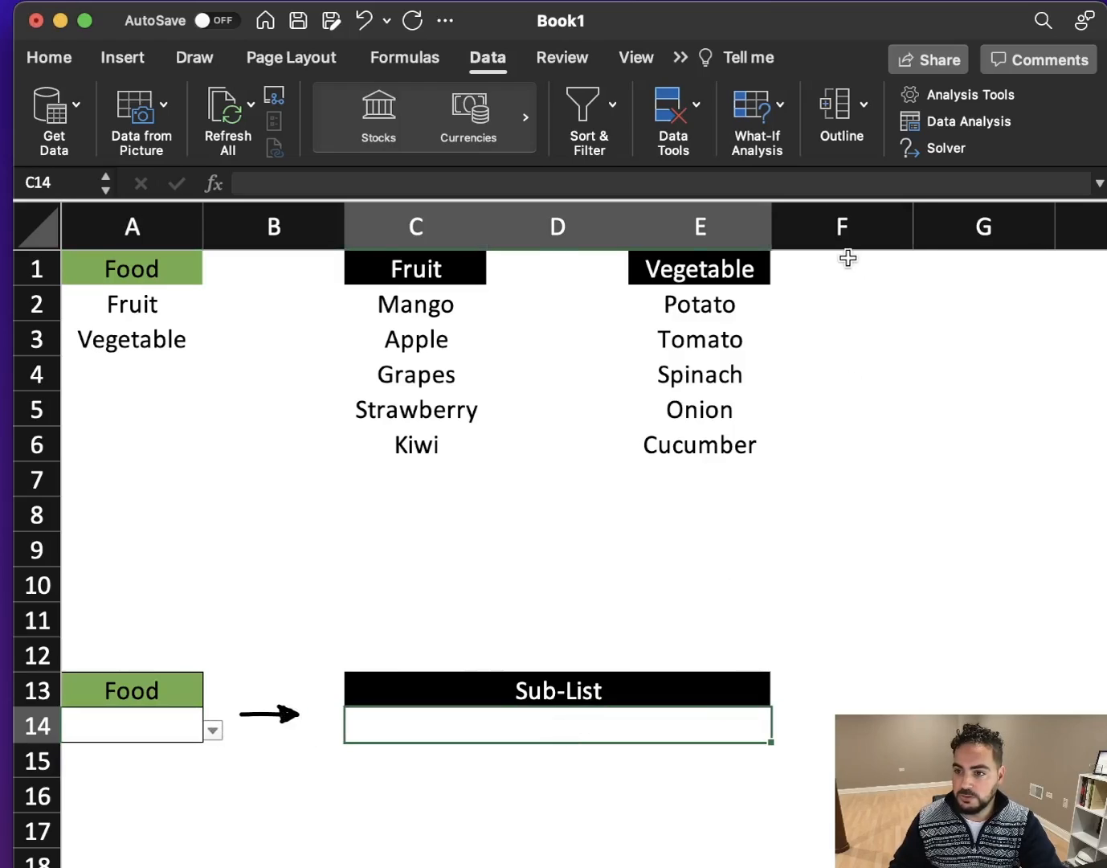
left_click(695, 111)
left_click(719, 181)
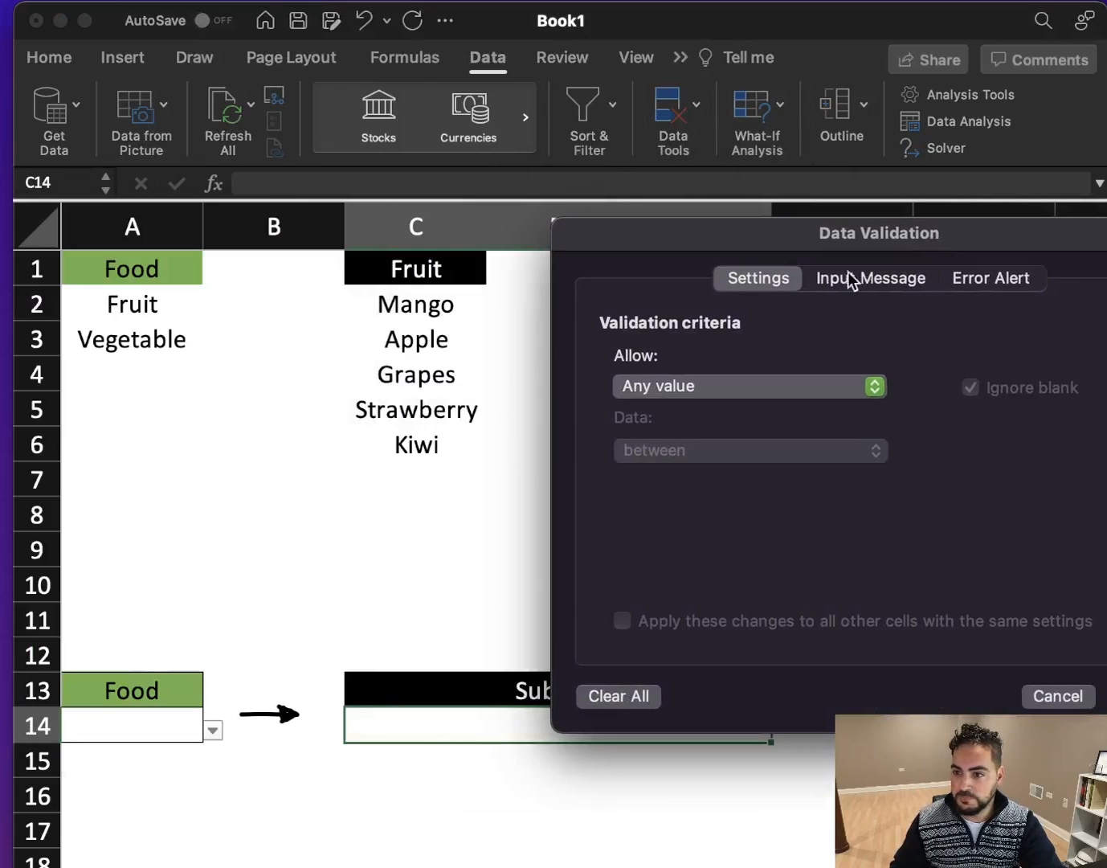
left_click(699, 391)
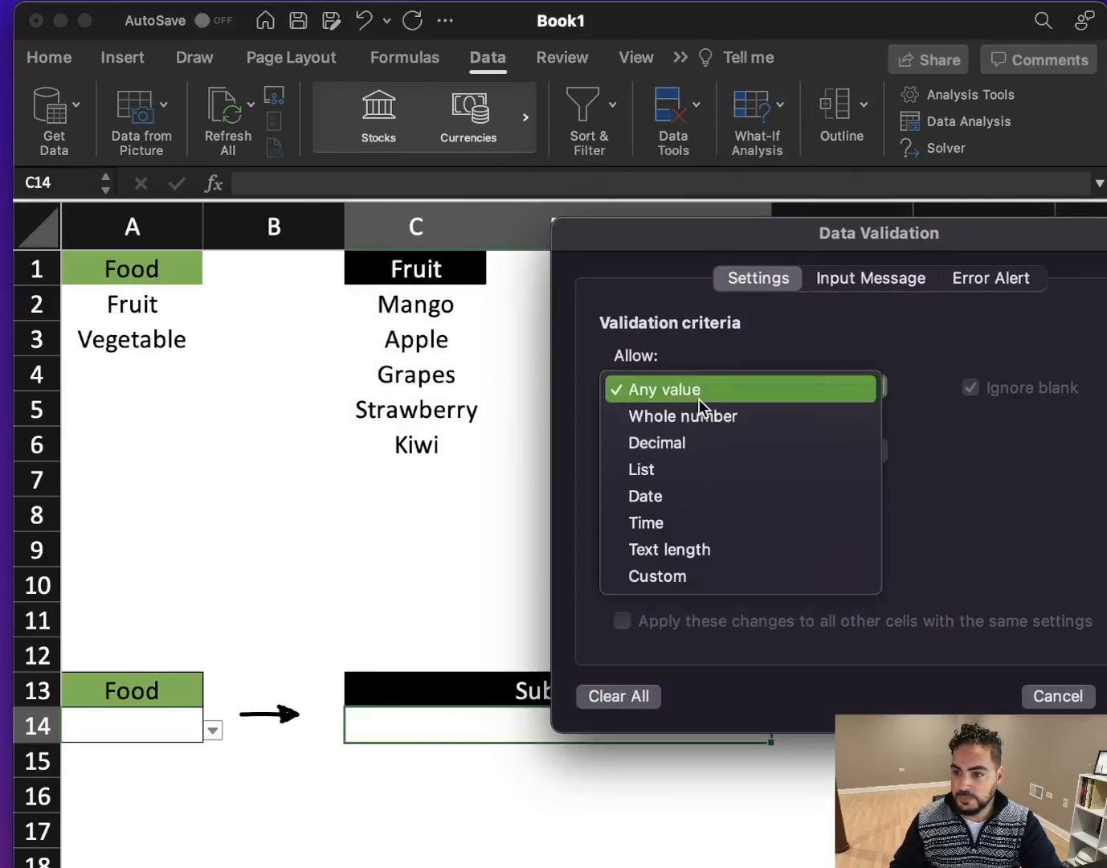
left_click(675, 469)
left_click_drag(799, 238, 626, 229)
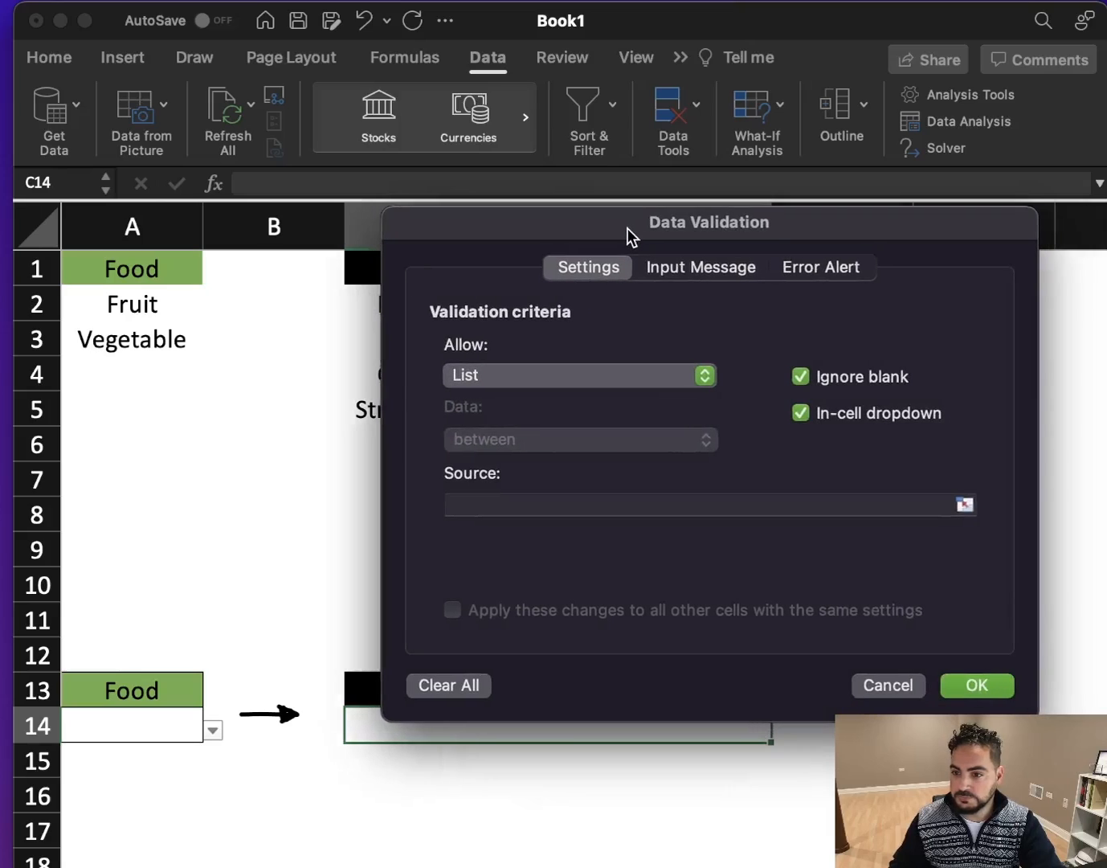
- Set the Sub-List cell's source to =INDIRECT($A$14) and apply the validation, continuing past the source error alert
left_click(528, 504)
type("=I")
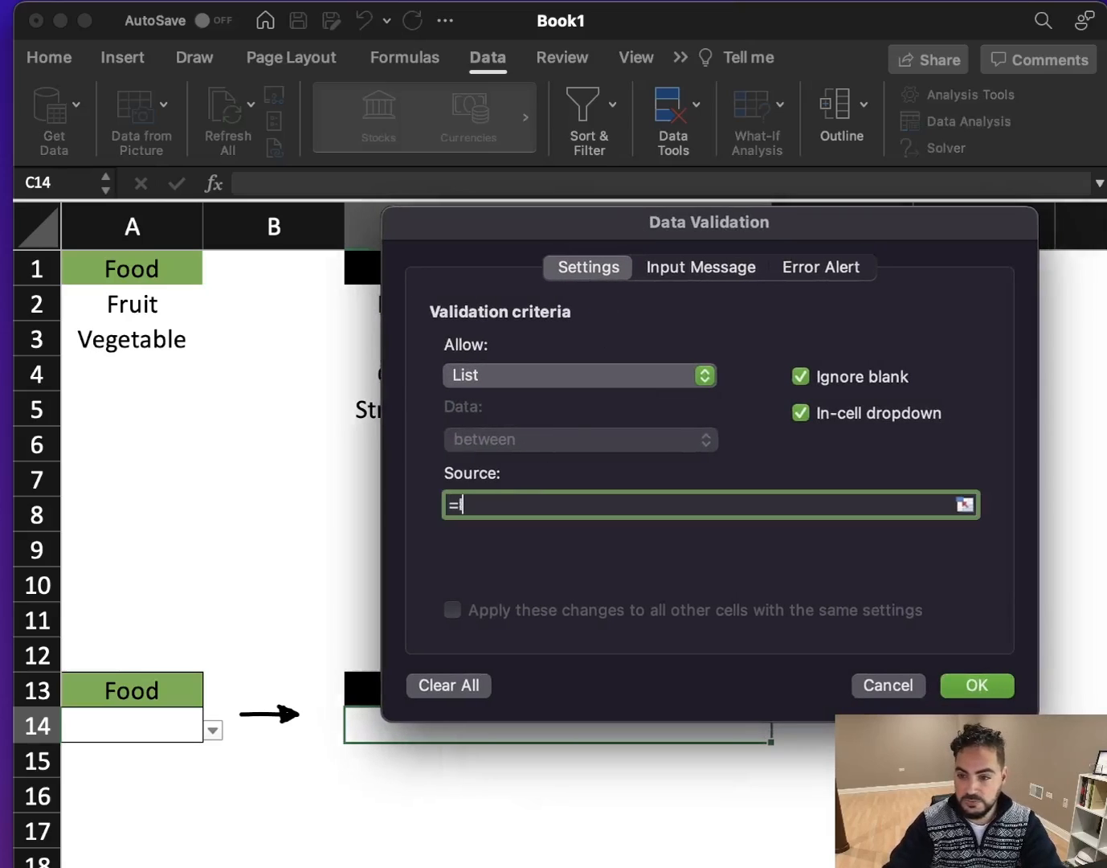
type("NDIRECT(")
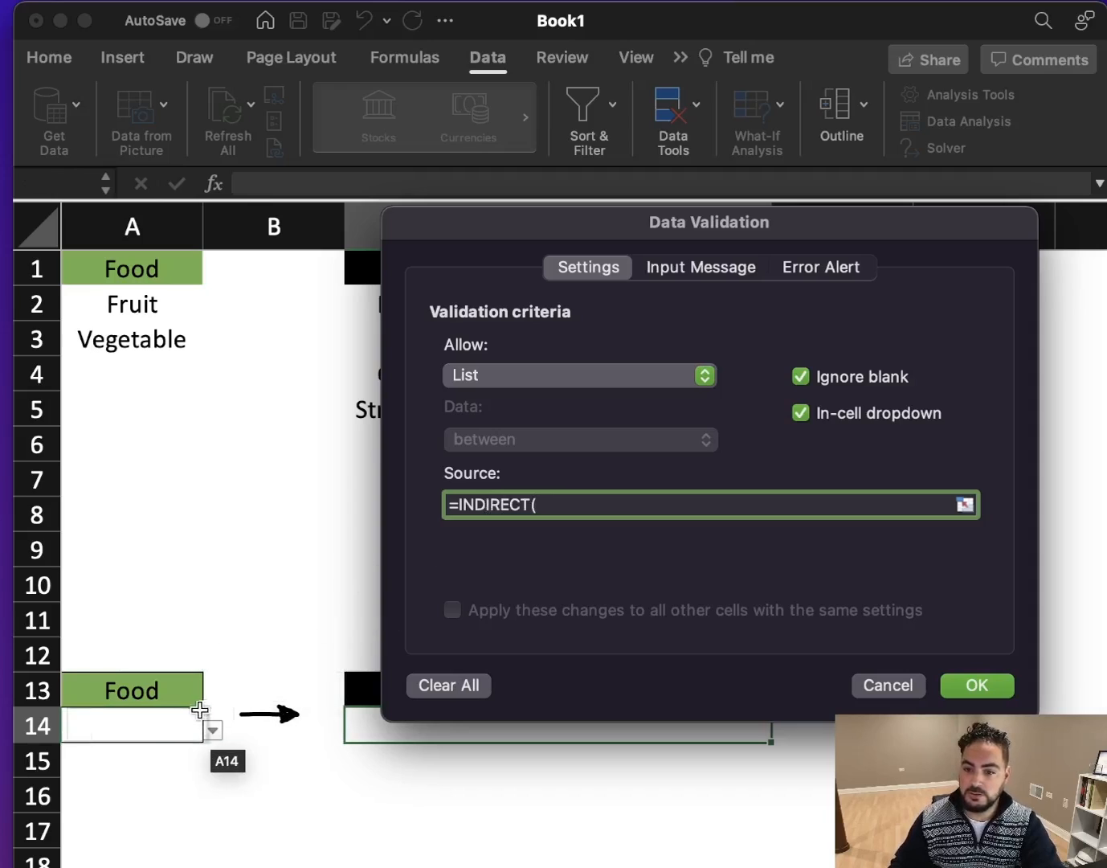
left_click(160, 720)
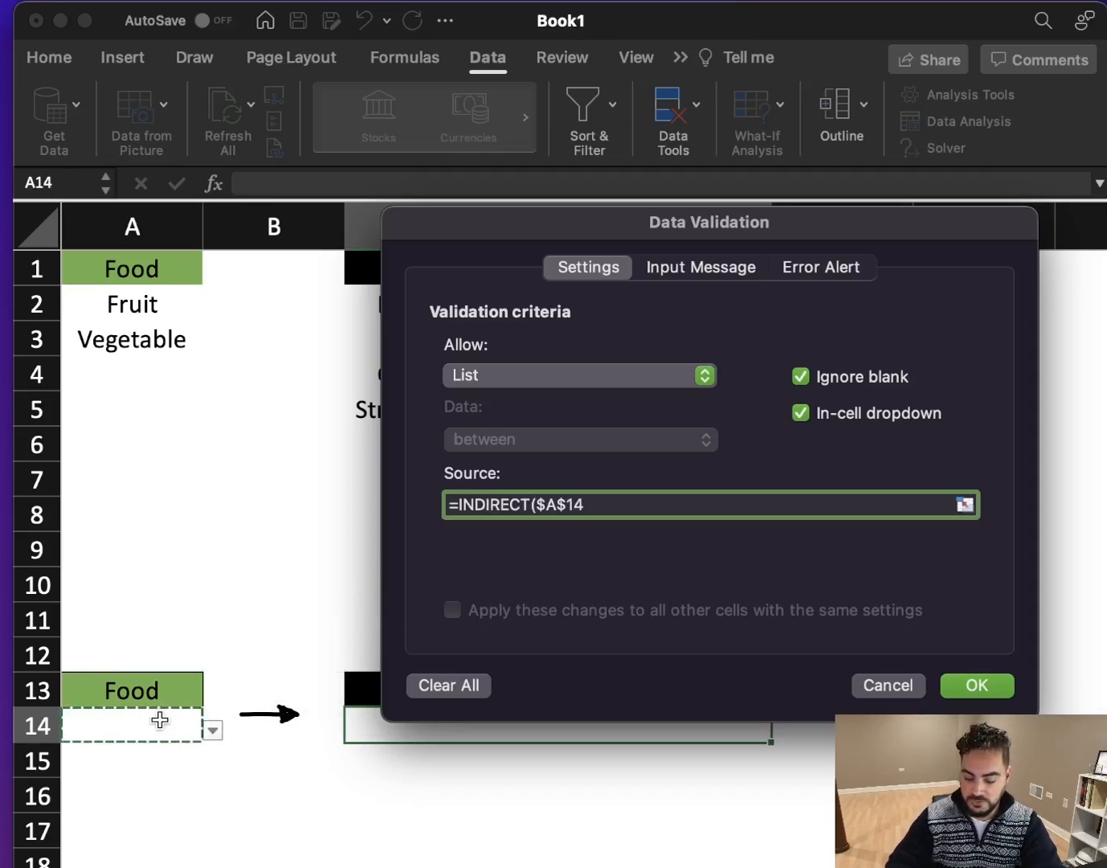
type(")")
key("Return")
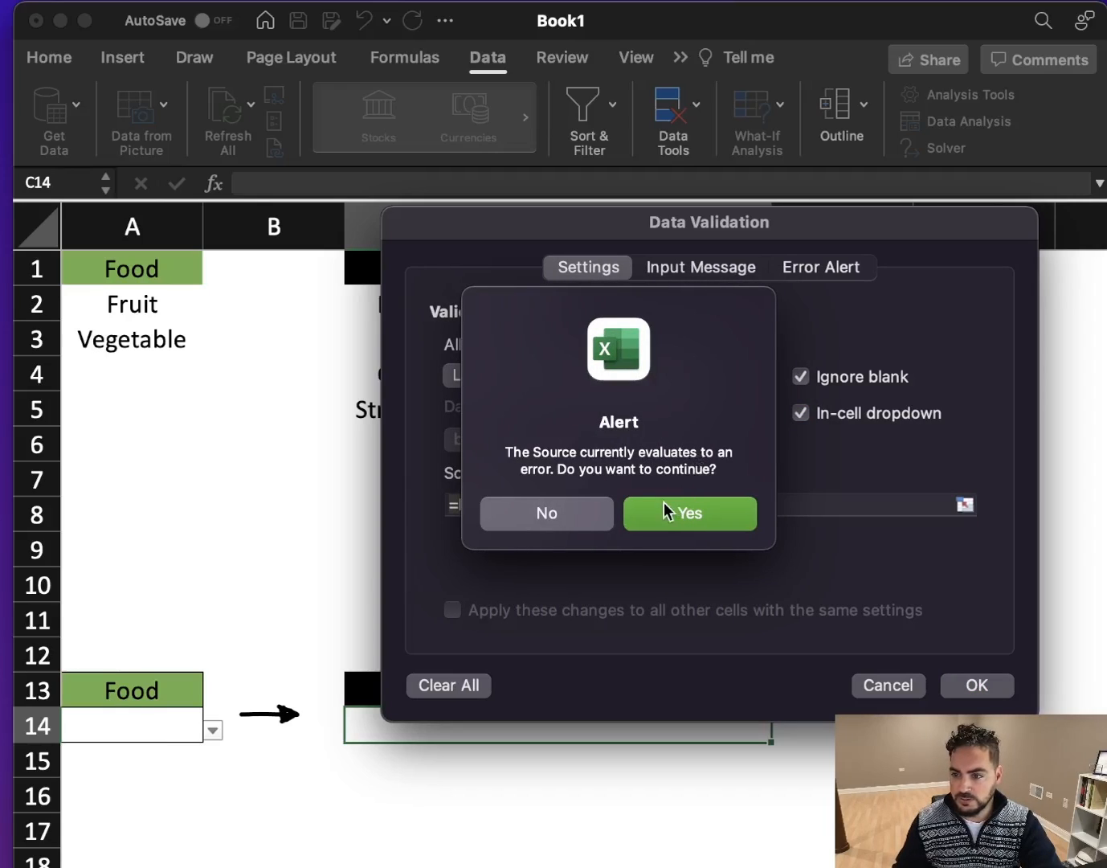
left_click(687, 513)
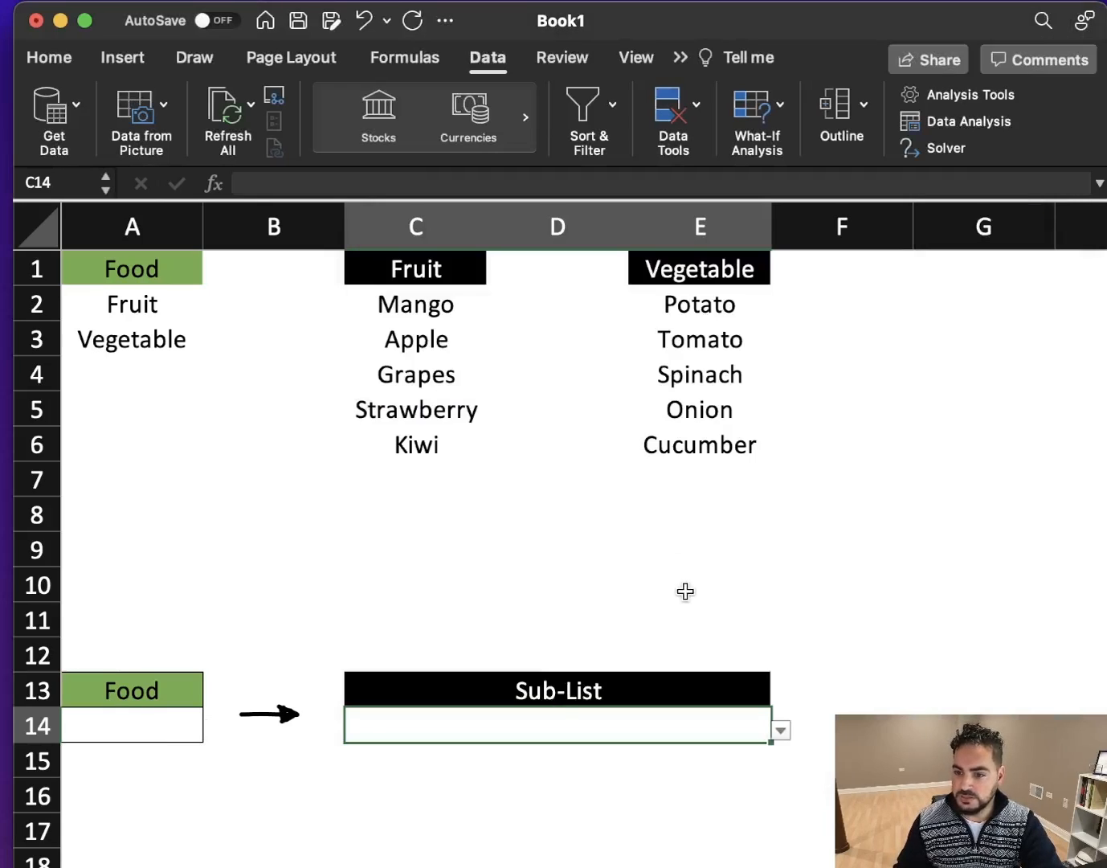
- Choose Fruit from the Food dropdown in A14 and check the options offered by the Sub-List dropdown
left_click(153, 726)
left_click(213, 729)
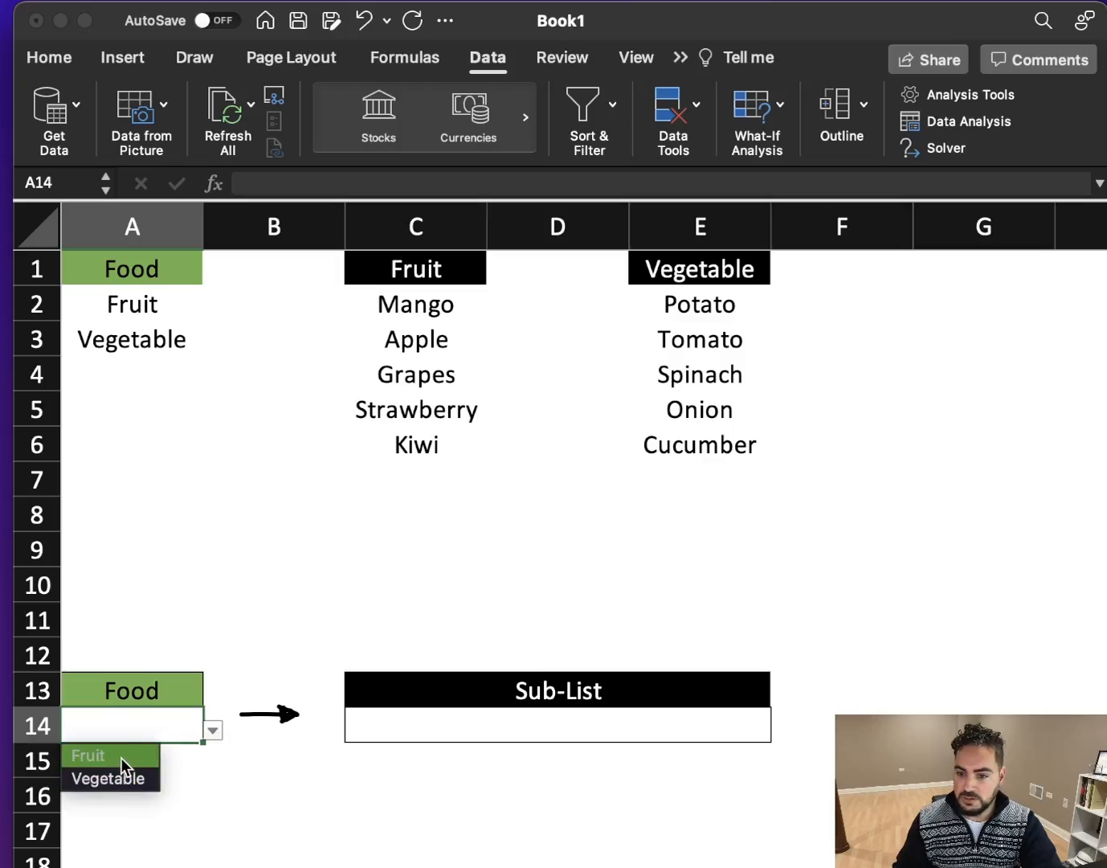
left_click(119, 758)
left_click(704, 730)
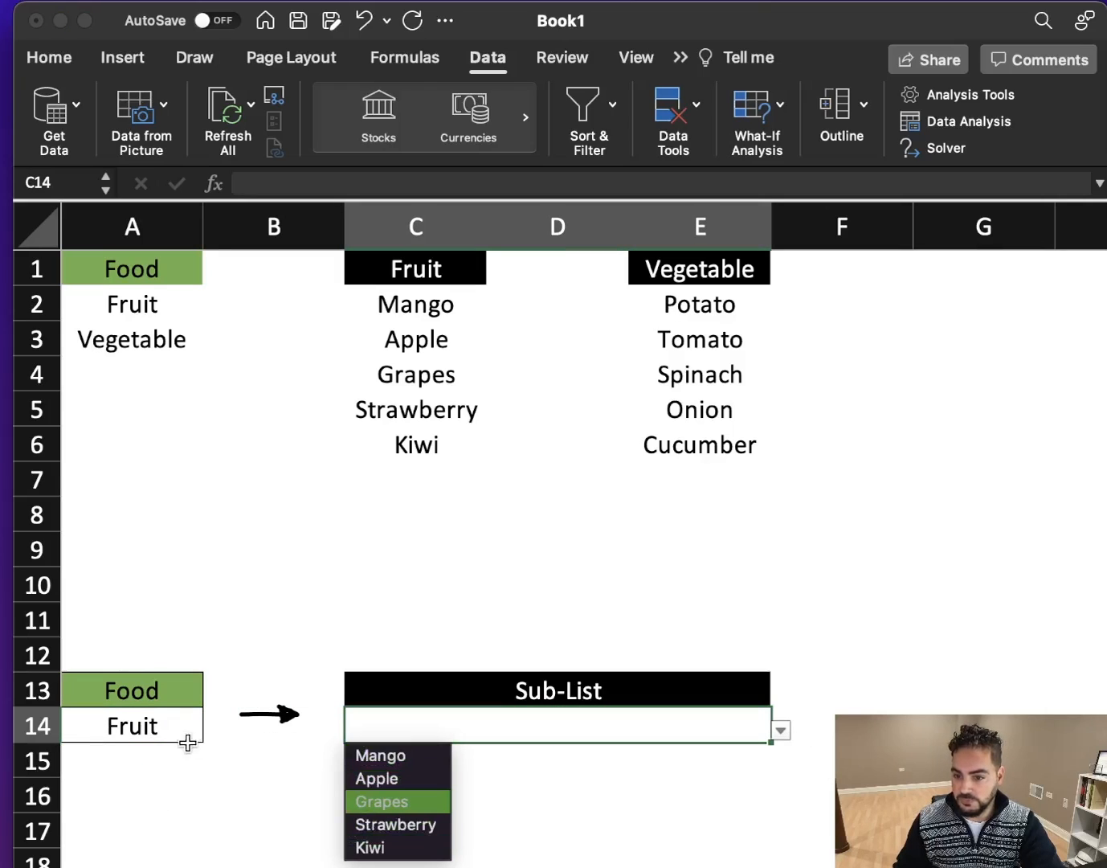
- Change the Food cell A14 to Vegetable and check the Sub-List dropdown options without picking one
left_click(153, 733)
left_click(211, 729)
left_click(158, 774)
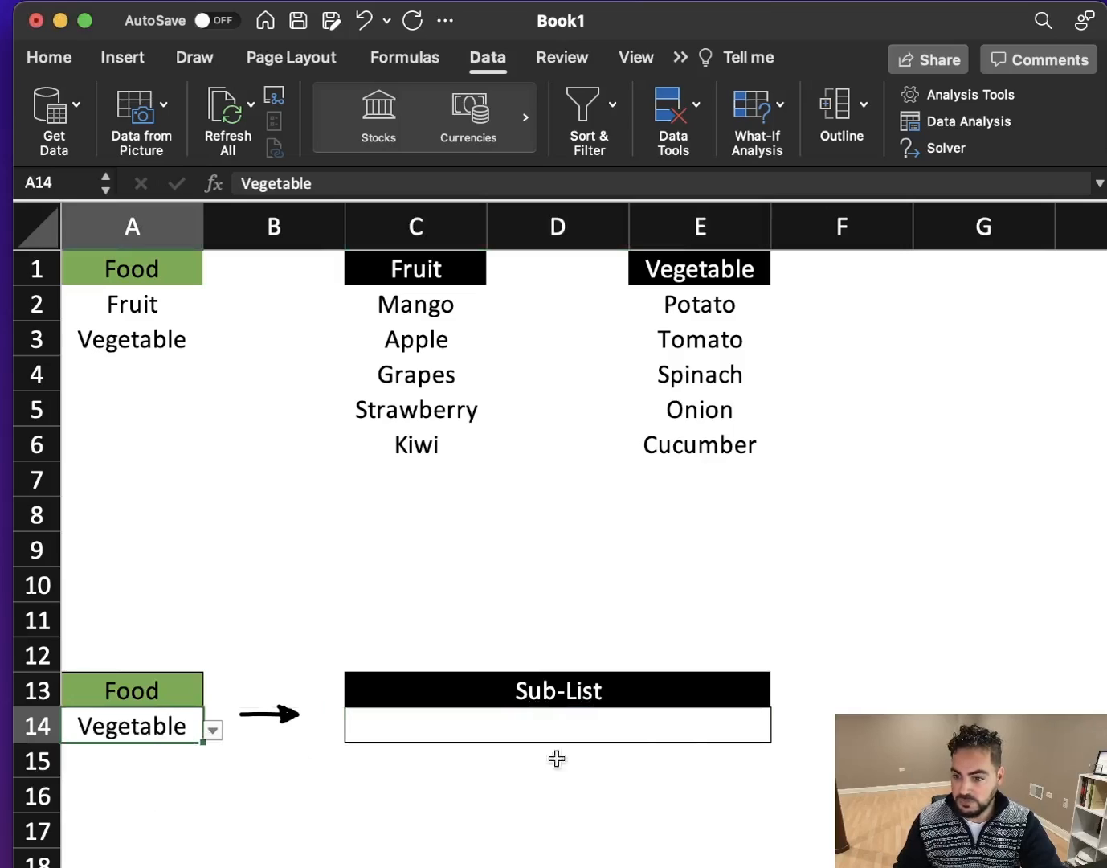
left_click(694, 733)
left_click(781, 729)
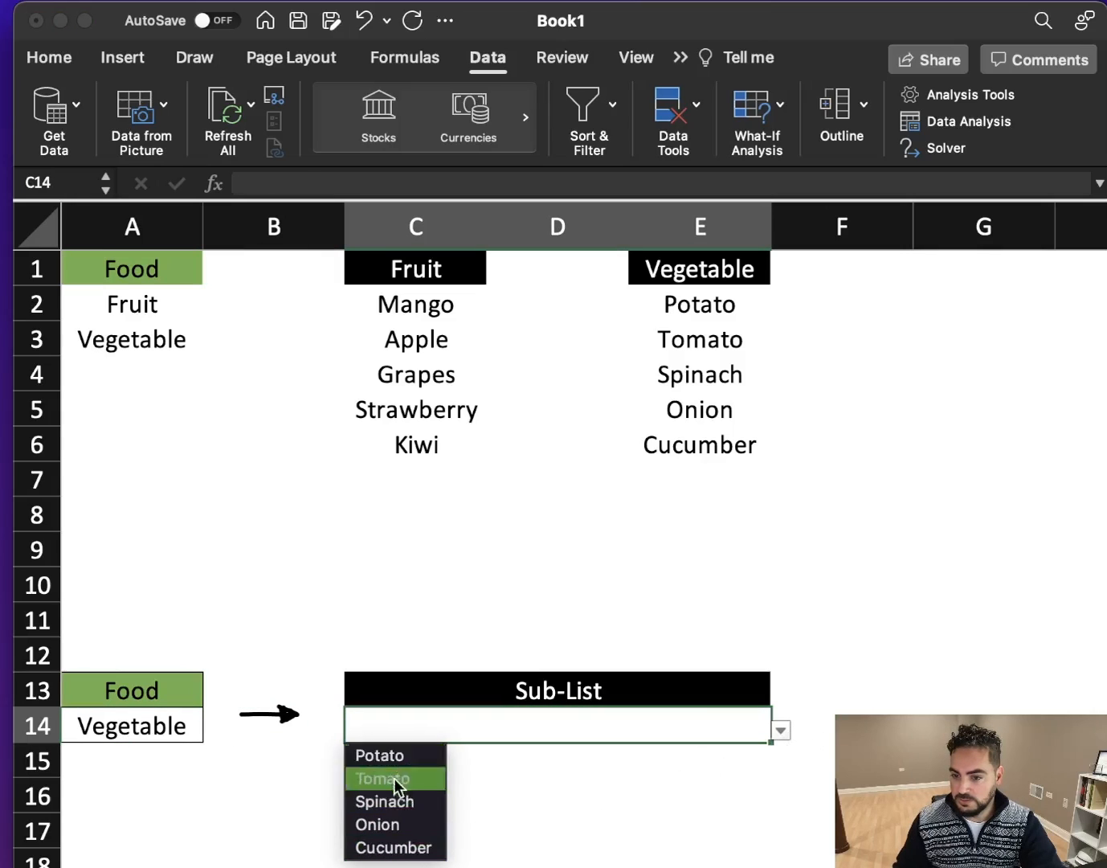
key("Escape")
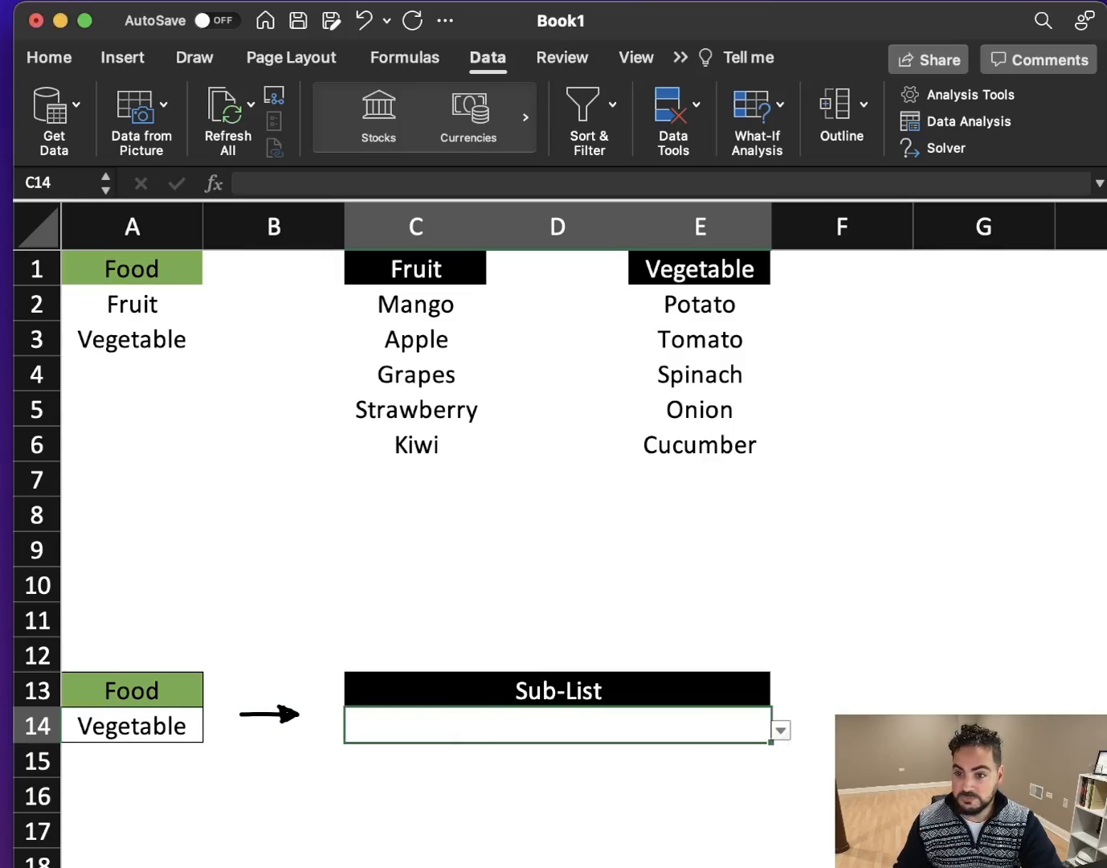